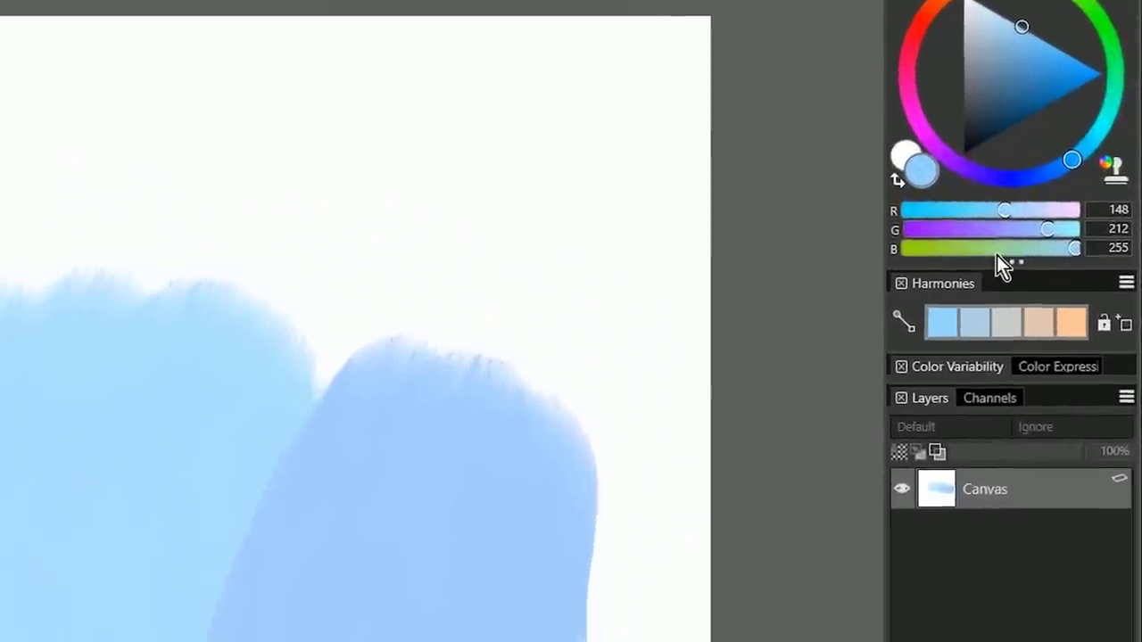
Shift the red component of the current light-blue colour with the R slider
{"action": "left_click_drag", "start_coordinate": [1003, 211], "coordinate": [970, 262]}
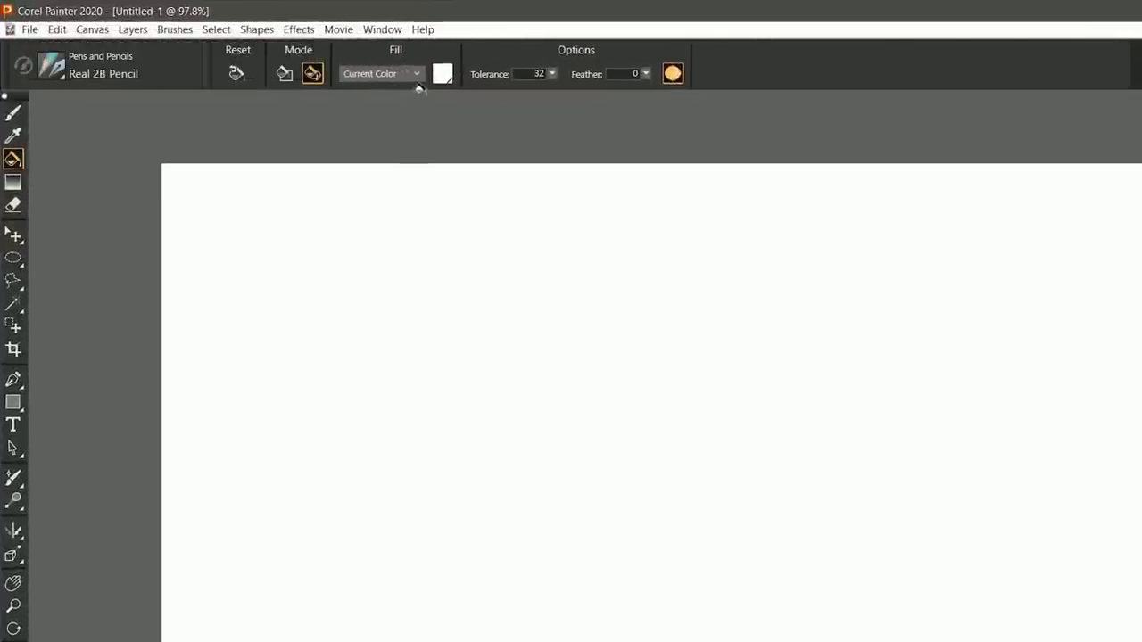
Check the Paint Bucket fill picker, then switch to the Rectangle tool and open its Fill colour picker
{"action": "left_click", "coordinate": [442, 73]}
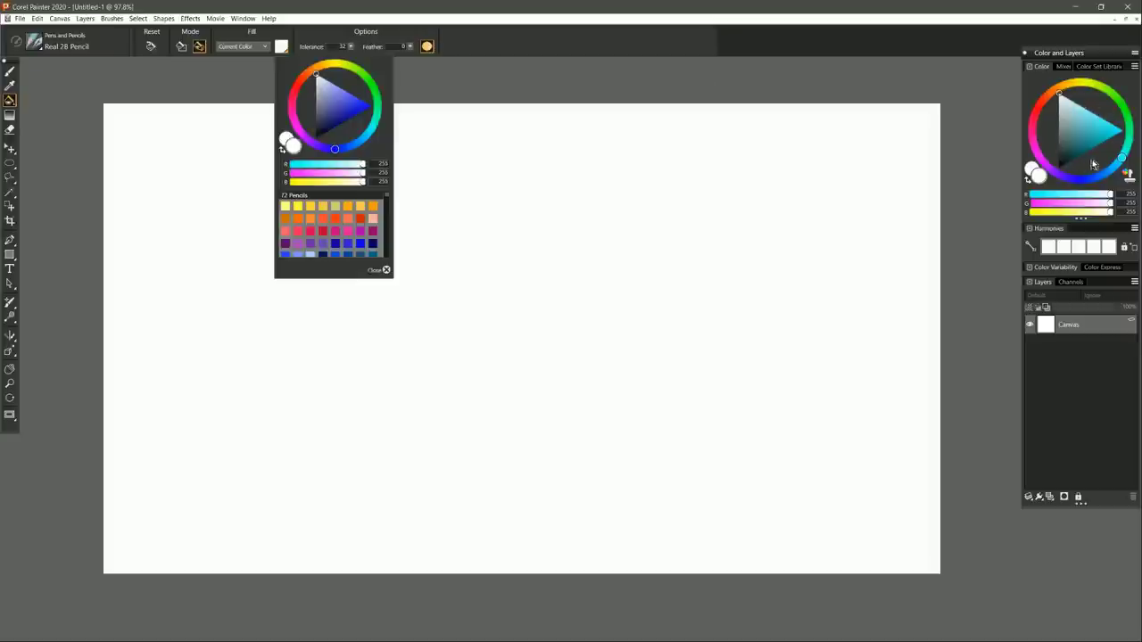
{"action": "left_click", "coordinate": [10, 255]}
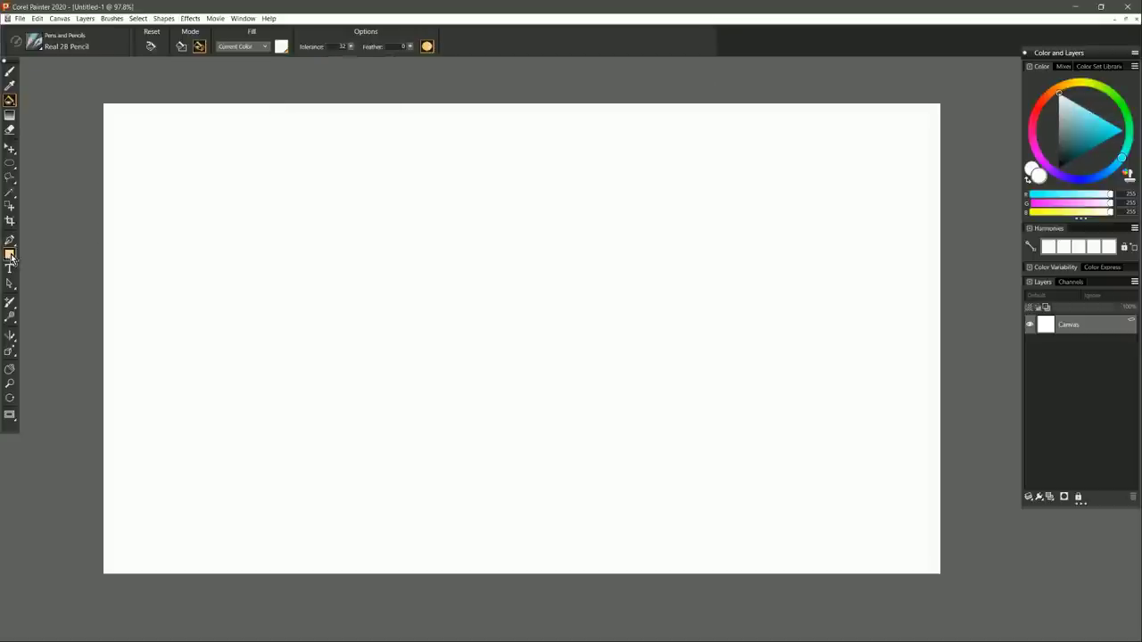
{"action": "left_click", "coordinate": [293, 48]}
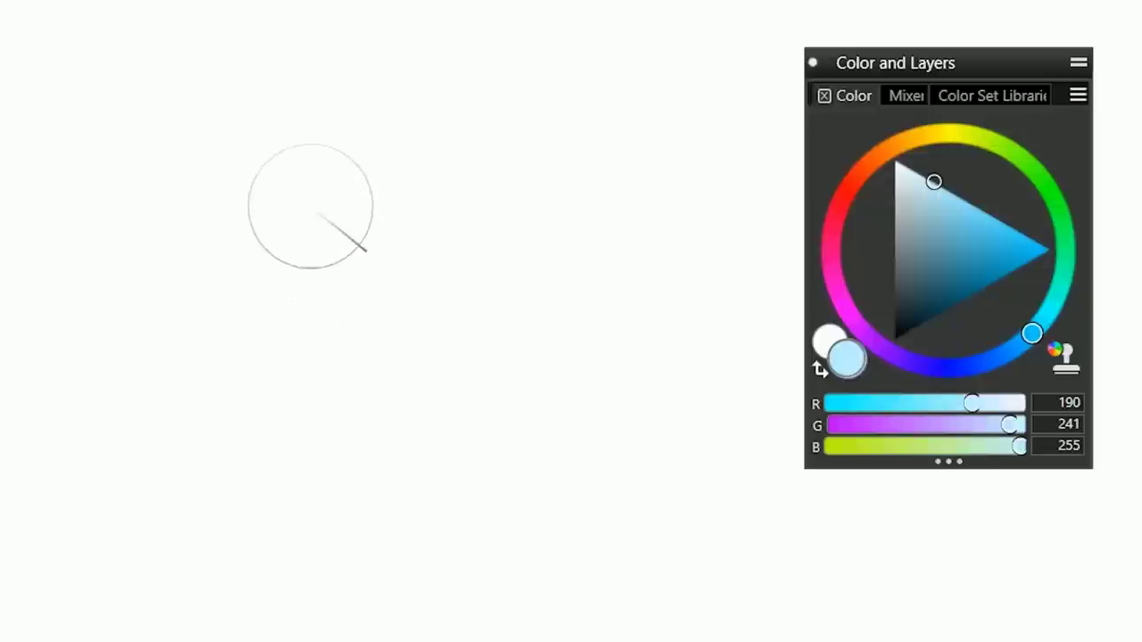
Paint light-blue strokes, then a deeper blue stroke (R 148, G 212, B 255) on the right
{"action": "mouse_move", "coordinate": [348, 169]}
{"action": "left_mouse_down"}
{"action": "mouse_move", "coordinate": [205, 321]}
{"action": "mouse_move", "coordinate": [420, 178]}
{"action": "left_mouse_up"}
{"action": "mouse_move", "coordinate": [428, 267]}
{"action": "left_mouse_down"}
{"action": "mouse_move", "coordinate": [544, 178]}
{"action": "mouse_move", "coordinate": [615, 188]}
{"action": "mouse_move", "coordinate": [579, 463]}
{"action": "left_mouse_up"}
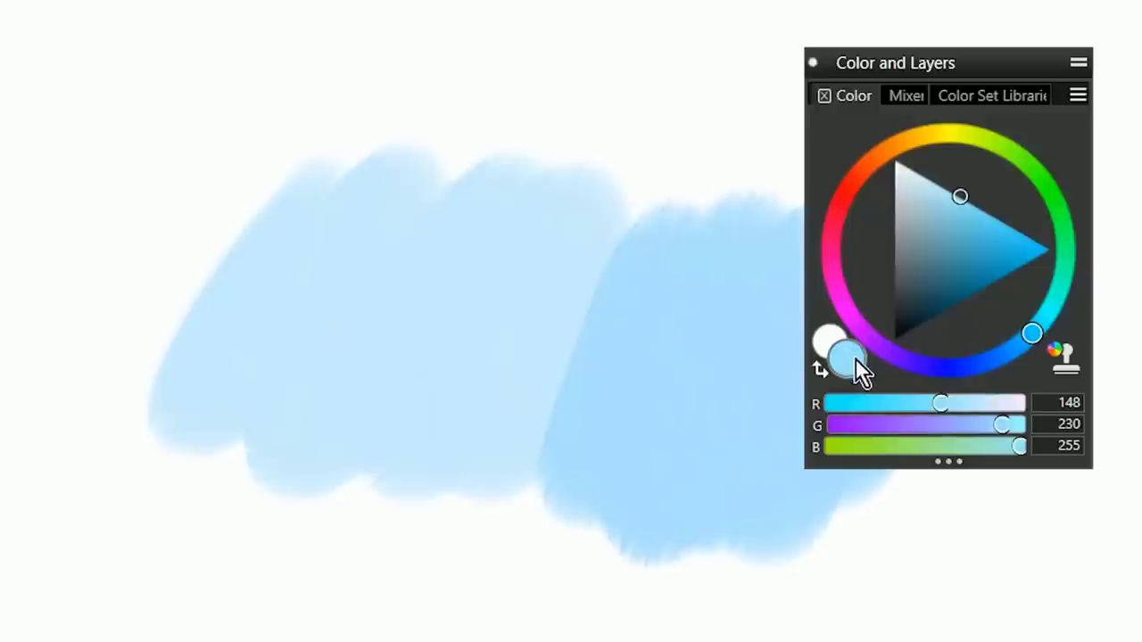
{"action": "left_click_drag", "start_coordinate": [1032, 337], "coordinate": [1016, 346]}
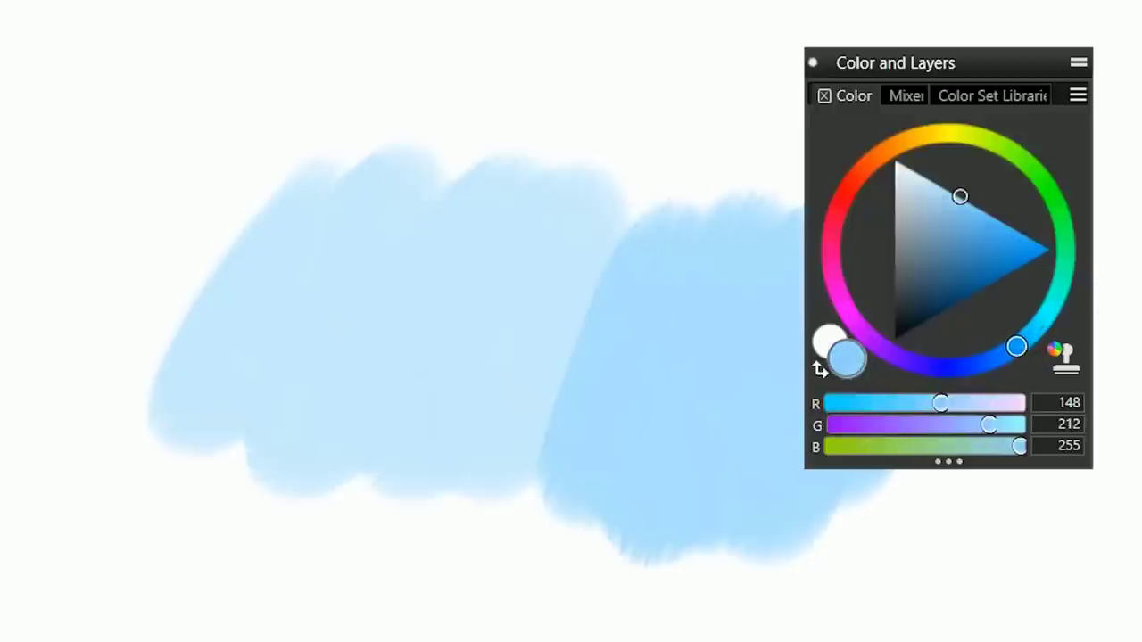
{"action": "mouse_move", "coordinate": [994, 286]}
{"action": "left_mouse_down"}
{"action": "mouse_move", "coordinate": [833, 514]}
{"action": "mouse_move", "coordinate": [1006, 412]}
{"action": "mouse_move", "coordinate": [1059, 476]}
{"action": "left_mouse_up"}
{"action": "left_click_drag", "start_coordinate": [847, 397], "coordinate": [879, 454]}
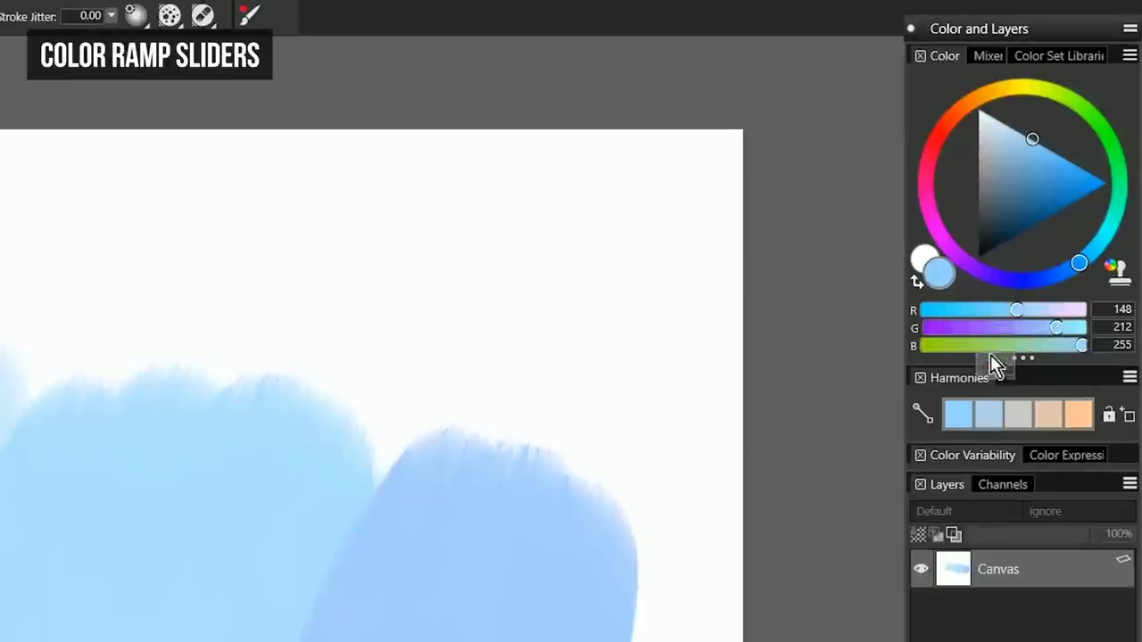
Change the current colour to a pale peach of R 255, G 196, B 188
{"action": "left_click_drag", "start_coordinate": [1020, 311], "coordinate": [1037, 350]}
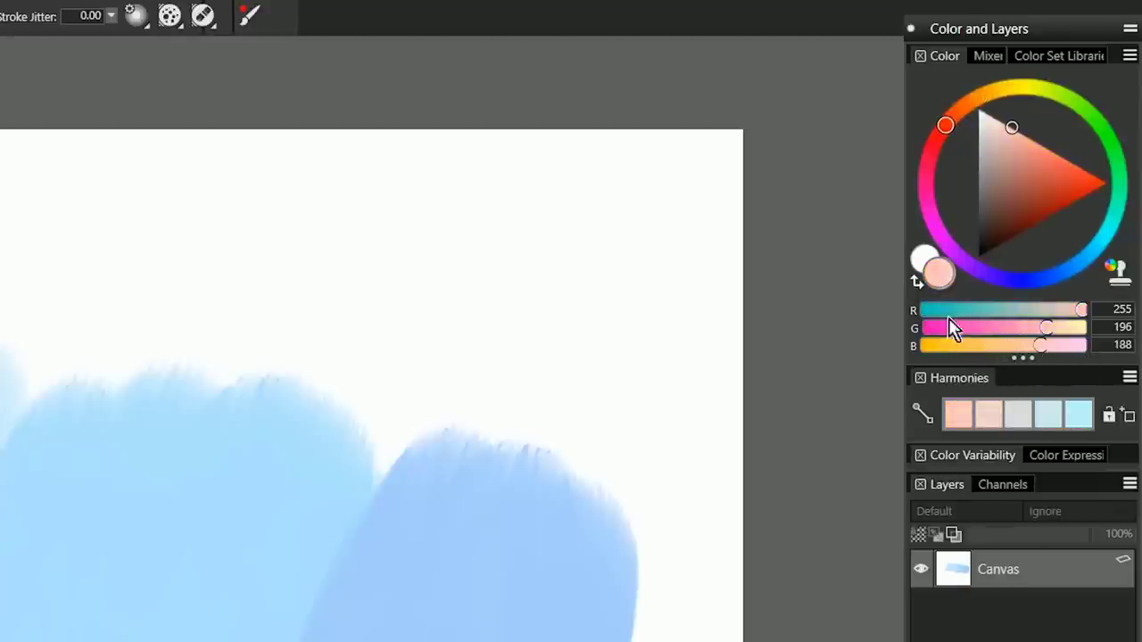
Display the colour sliders as HSV and move the hue from purple around to green
{"action": "left_click", "coordinate": [1130, 56]}
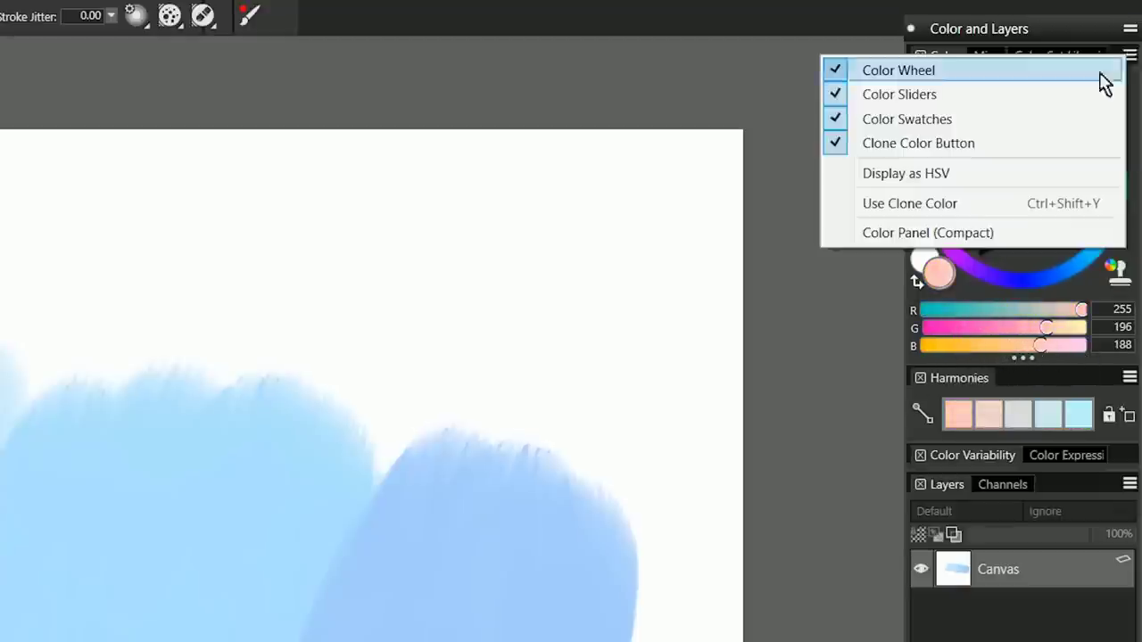
{"action": "left_click", "coordinate": [958, 173]}
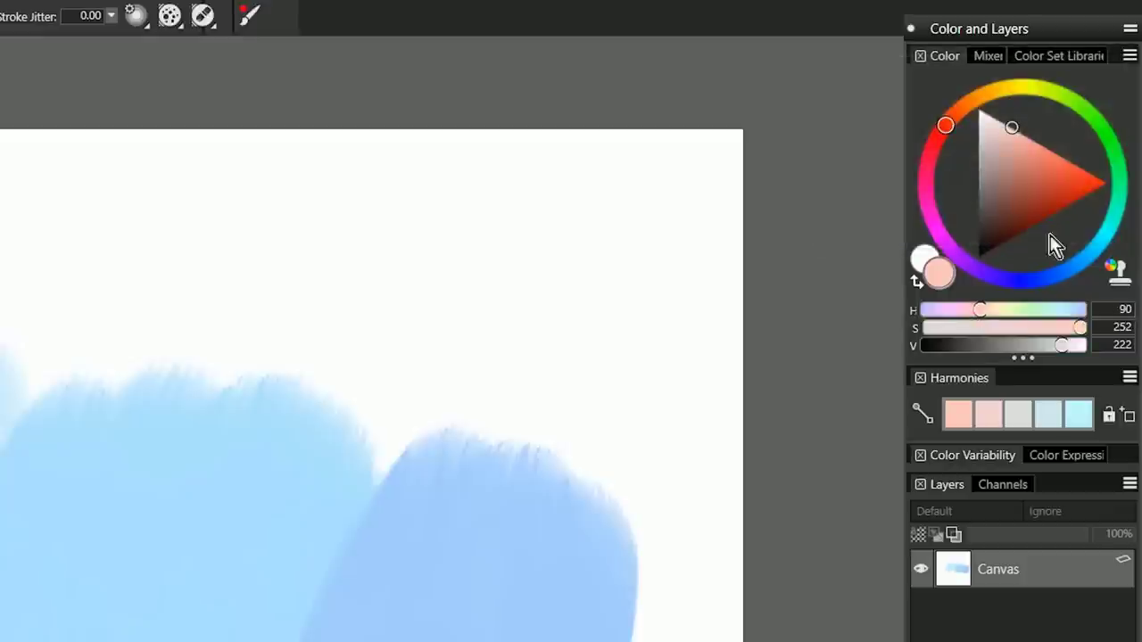
{"action": "left_click", "coordinate": [943, 310]}
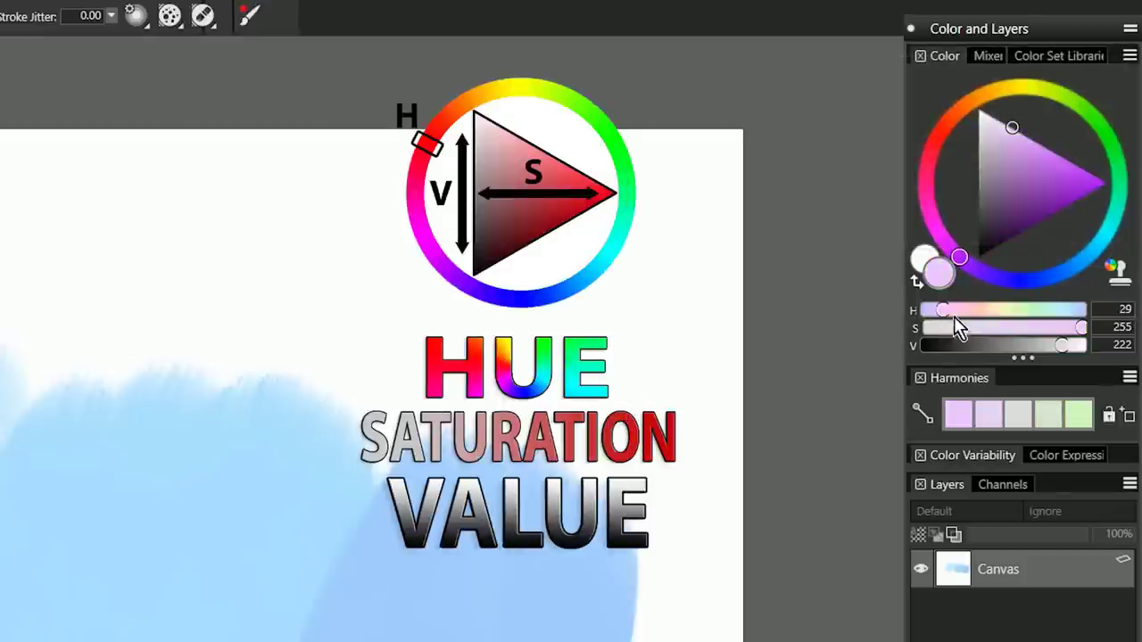
{"action": "left_click", "coordinate": [955, 327]}
{"action": "left_click", "coordinate": [963, 345]}
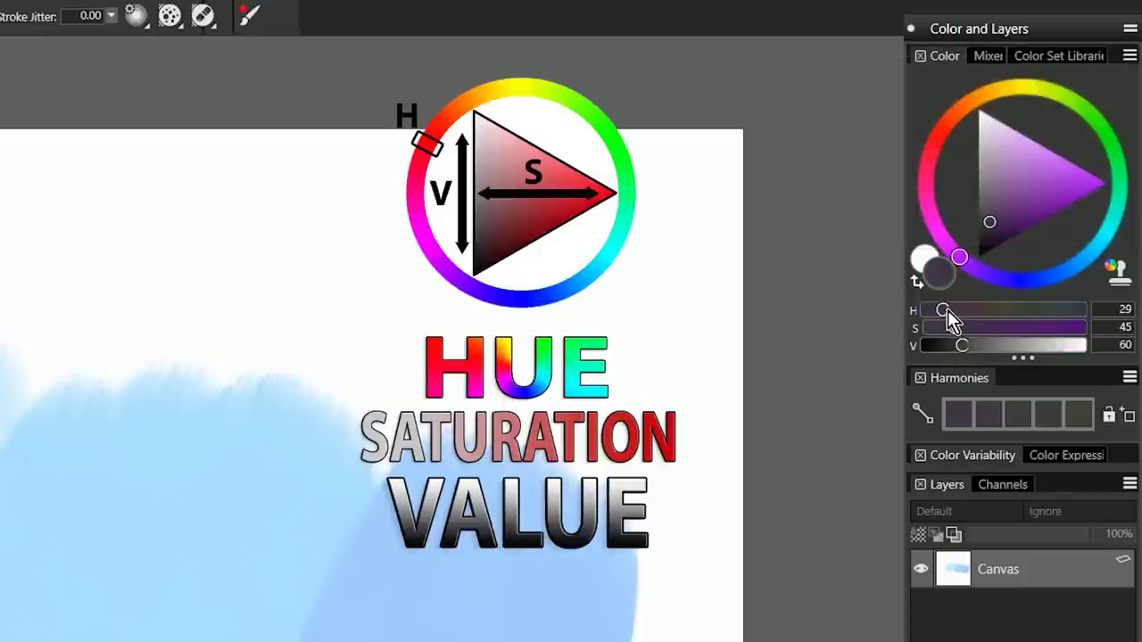
{"action": "left_click_drag", "start_coordinate": [947, 309], "coordinate": [1011, 312]}
Tune hue, saturation and value to a muted yellow-green (H 135, S 112, V 175) and widen the panel
{"action": "left_click_drag", "start_coordinate": [1017, 98], "coordinate": [1066, 96]}
{"action": "mouse_move", "coordinate": [959, 327]}
{"action": "left_mouse_down"}
{"action": "mouse_move", "coordinate": [1084, 339]}
{"action": "mouse_move", "coordinate": [1015, 223]}
{"action": "left_mouse_up"}
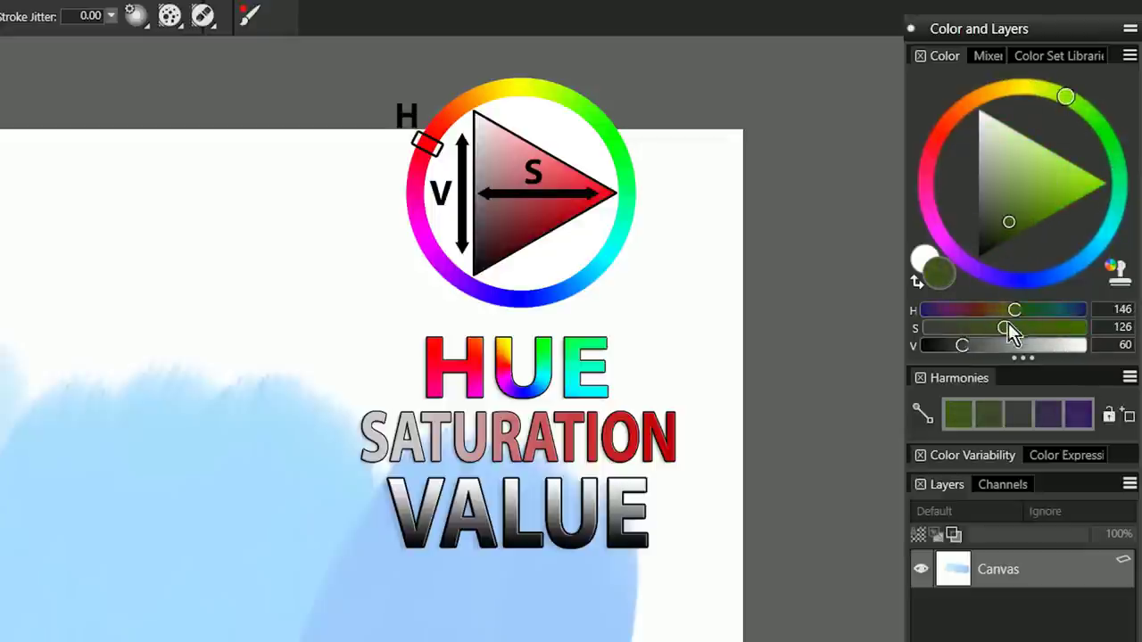
{"action": "mouse_move", "coordinate": [1006, 325]}
{"action": "left_mouse_down"}
{"action": "mouse_move", "coordinate": [950, 345]}
{"action": "mouse_move", "coordinate": [1061, 331]}
{"action": "left_mouse_up"}
{"action": "left_click", "coordinate": [981, 190]}
{"action": "mouse_move", "coordinate": [981, 190]}
{"action": "left_mouse_down"}
{"action": "mouse_move", "coordinate": [963, 140]}
{"action": "mouse_move", "coordinate": [946, 273]}
{"action": "left_mouse_up"}
{"action": "mouse_move", "coordinate": [1007, 346]}
{"action": "left_mouse_down"}
{"action": "mouse_move", "coordinate": [989, 365]}
{"action": "mouse_move", "coordinate": [1080, 371]}
{"action": "mouse_move", "coordinate": [1037, 369]}
{"action": "left_mouse_up"}
{"action": "mouse_move", "coordinate": [987, 328]}
{"action": "left_mouse_down"}
{"action": "mouse_move", "coordinate": [934, 329]}
{"action": "mouse_move", "coordinate": [1025, 328]}
{"action": "mouse_move", "coordinate": [997, 329]}
{"action": "left_mouse_up"}
{"action": "mouse_move", "coordinate": [1015, 311]}
{"action": "left_mouse_down"}
{"action": "mouse_move", "coordinate": [974, 326]}
{"action": "mouse_move", "coordinate": [988, 326]}
{"action": "left_mouse_up"}
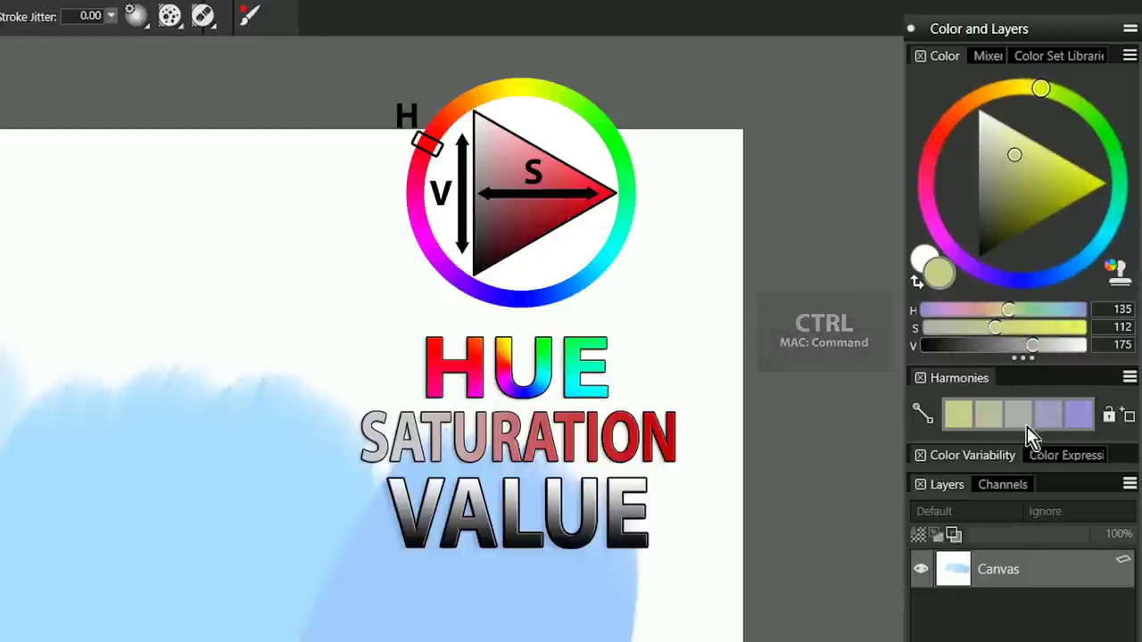
{"action": "left_click_drag", "start_coordinate": [906, 325], "coordinate": [677, 379]}
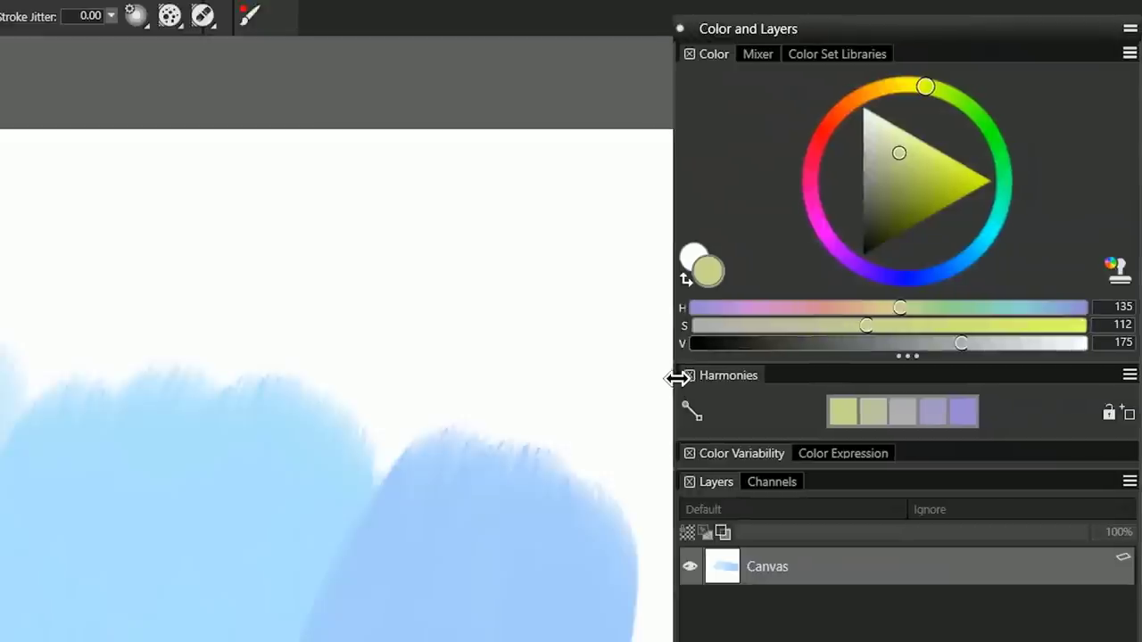
Hide the Color Wheel, Color Swatches and Clone Color Button, leaving only the H, S, V sliders
{"action": "right_click", "coordinate": [1066, 200]}
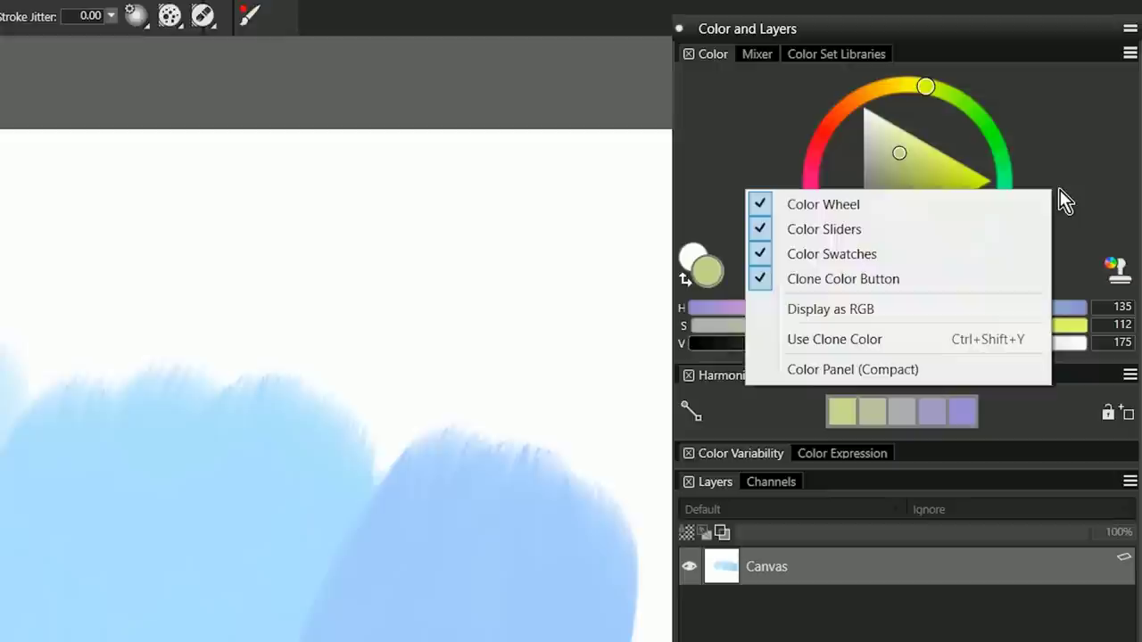
{"action": "left_click", "coordinate": [1024, 206]}
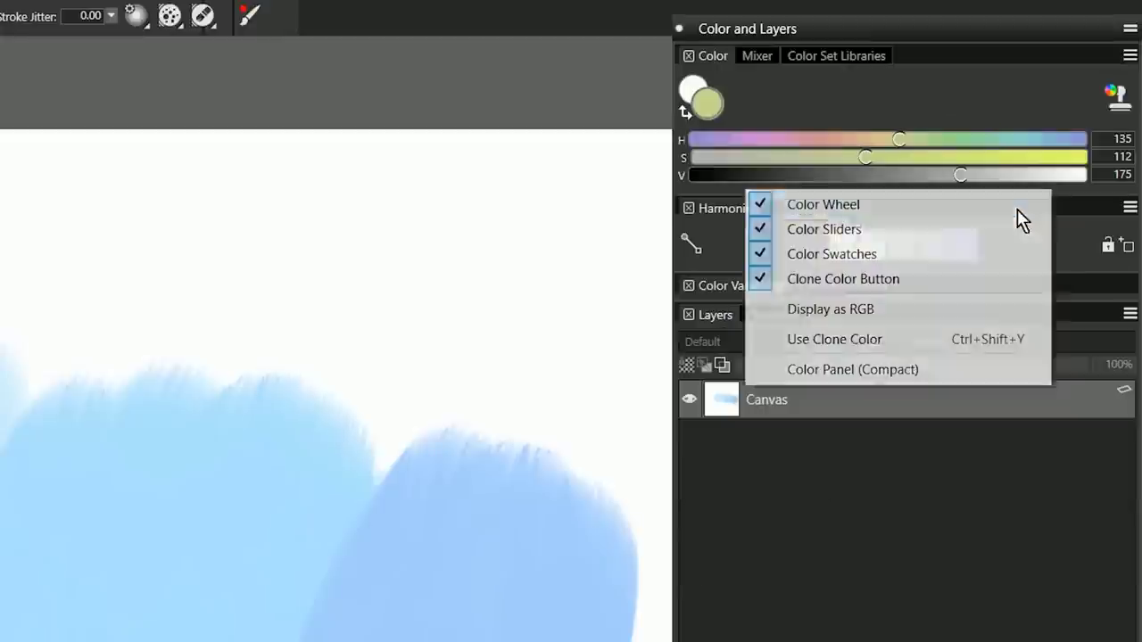
{"action": "right_click", "coordinate": [1027, 115]}
{"action": "left_click", "coordinate": [932, 176]}
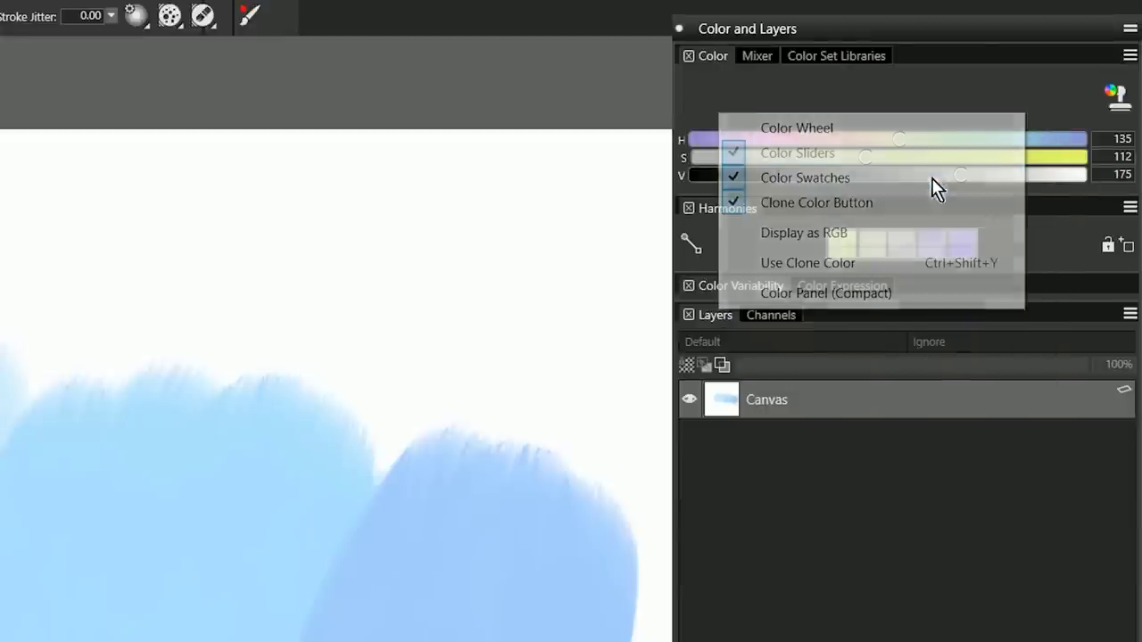
{"action": "right_click", "coordinate": [941, 99]}
{"action": "left_click", "coordinate": [882, 194]}
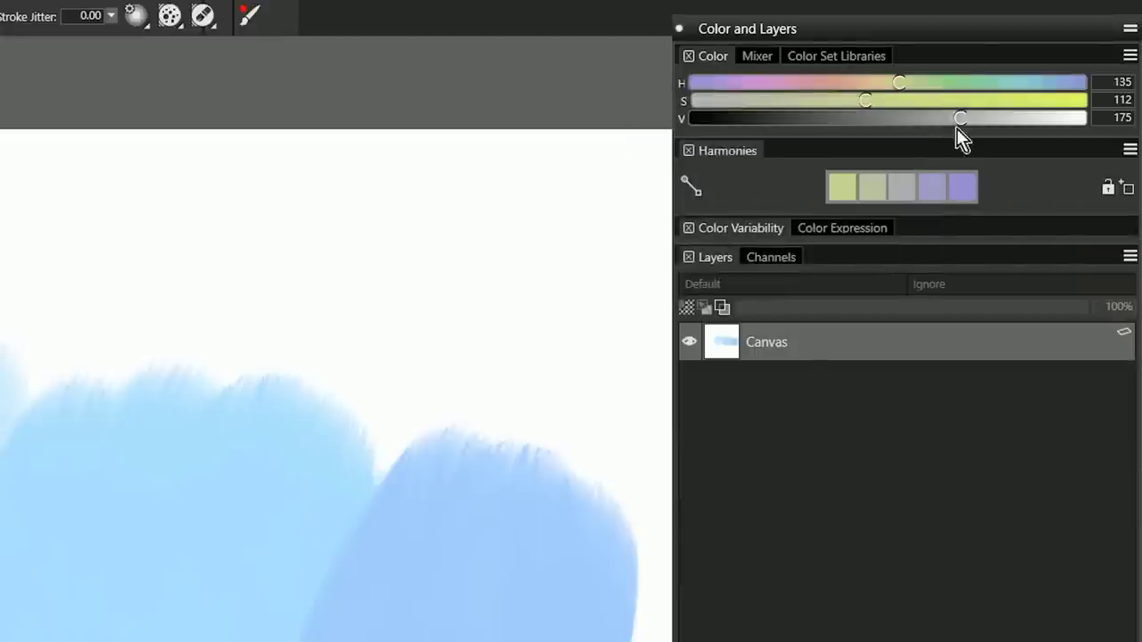
{"action": "right_click", "coordinate": [962, 72]}
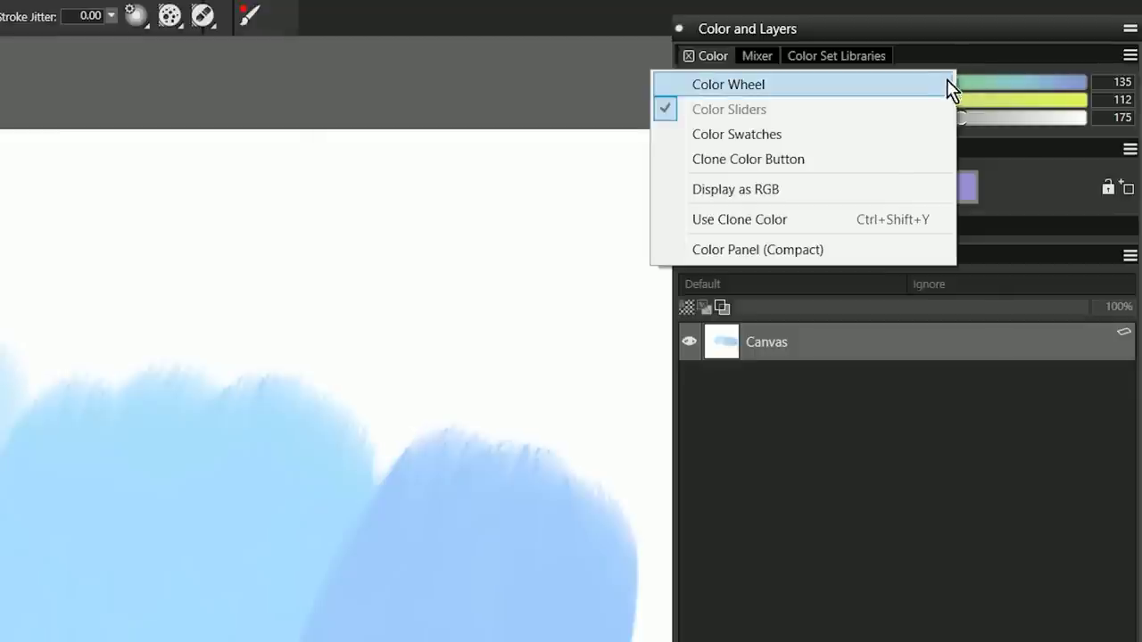
Float a Color Panel (Compact) over the strokes and enlarge the docked Color section to restore its wheel
{"action": "left_click", "coordinate": [905, 83]}
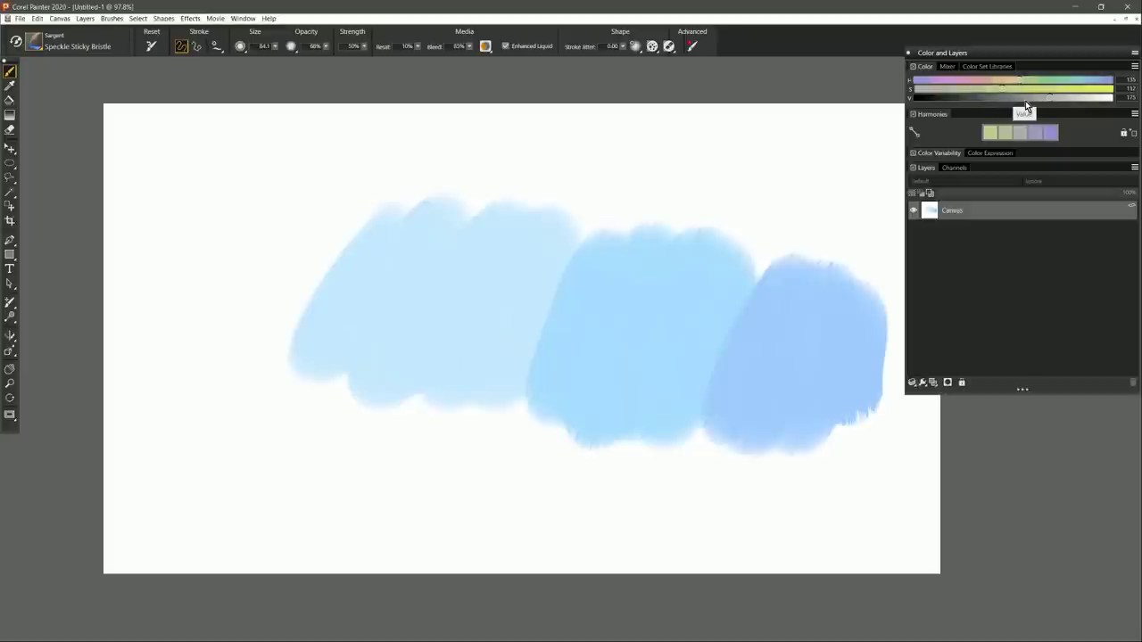
{"action": "left_click", "coordinate": [249, 19]}
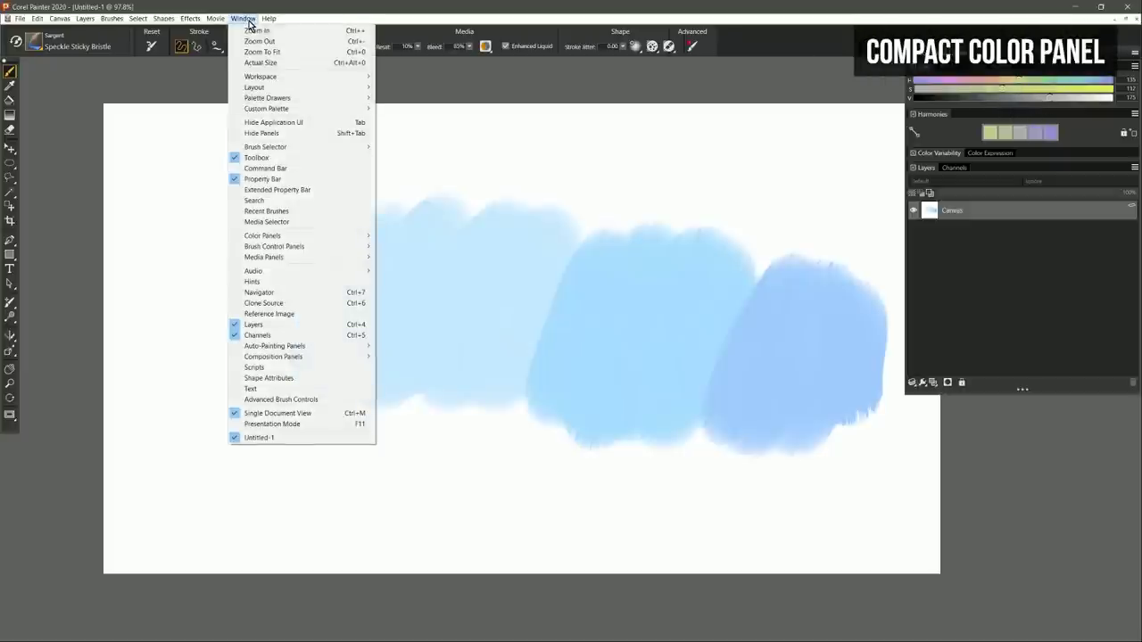
{"action": "mouse_move", "coordinate": [311, 245]}
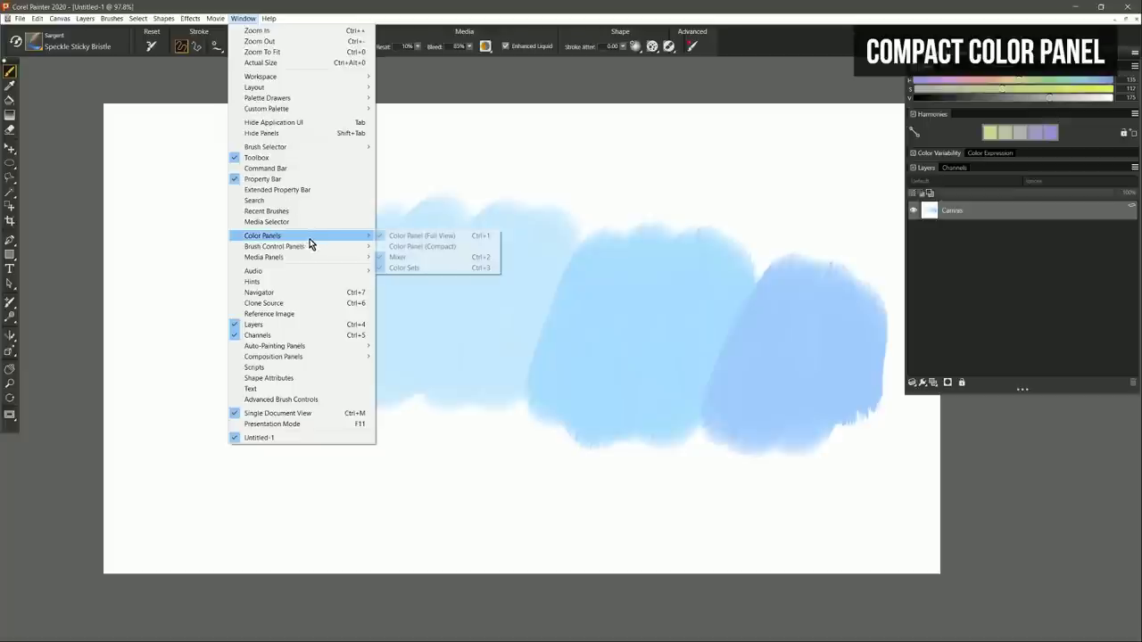
{"action": "left_click", "coordinate": [449, 251]}
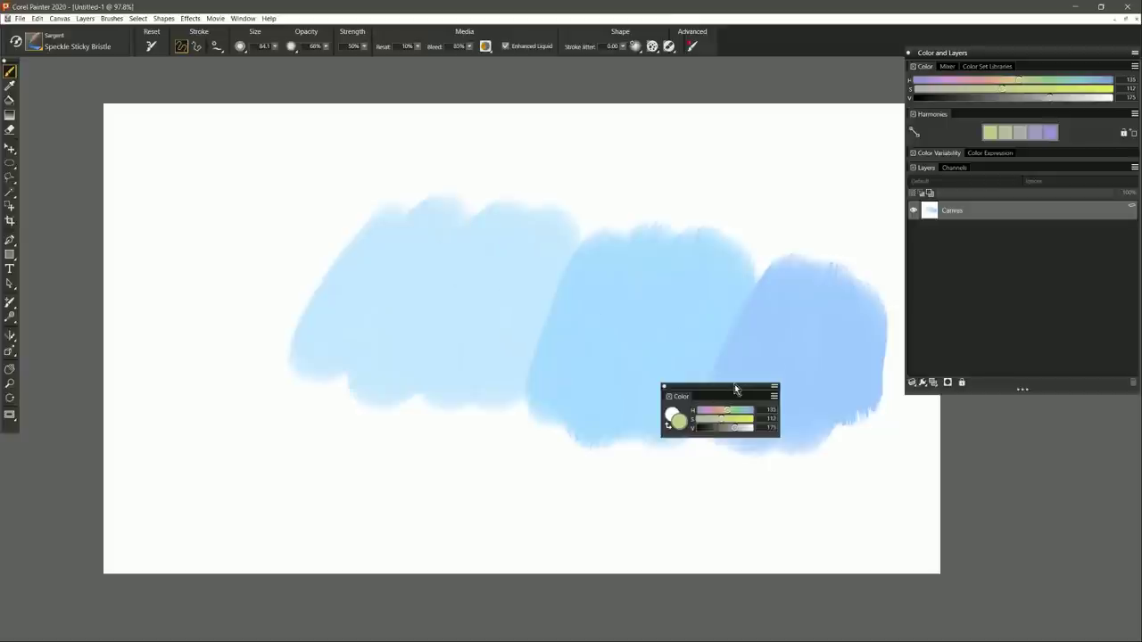
{"action": "left_click_drag", "start_coordinate": [737, 390], "coordinate": [798, 233]}
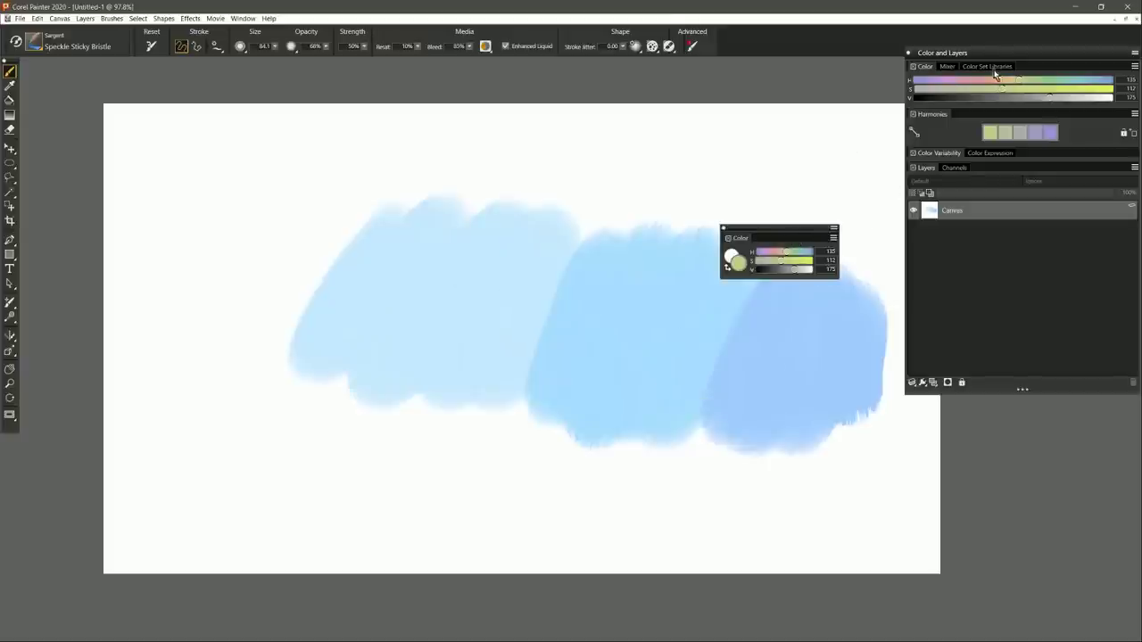
{"action": "left_click_drag", "start_coordinate": [997, 70], "coordinate": [1108, 159]}
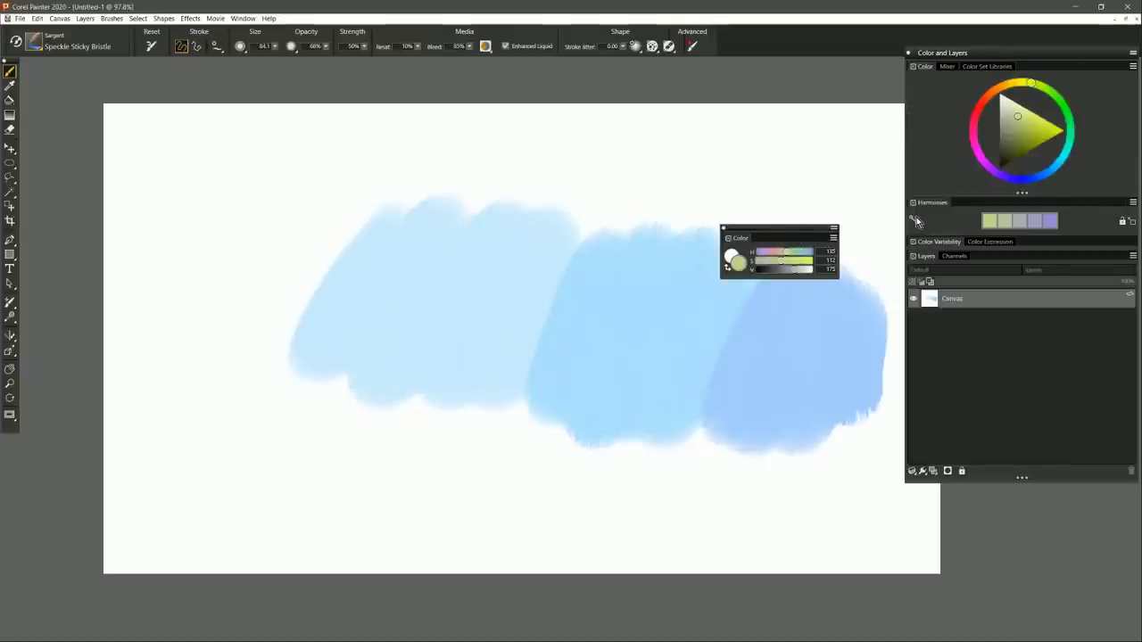
Open the Temporal Color Wheel with Ctrl+Alt+1, move it top-right, pin it, and pick a new colour
{"action": "key", "text": "ctrl+alt+1"}
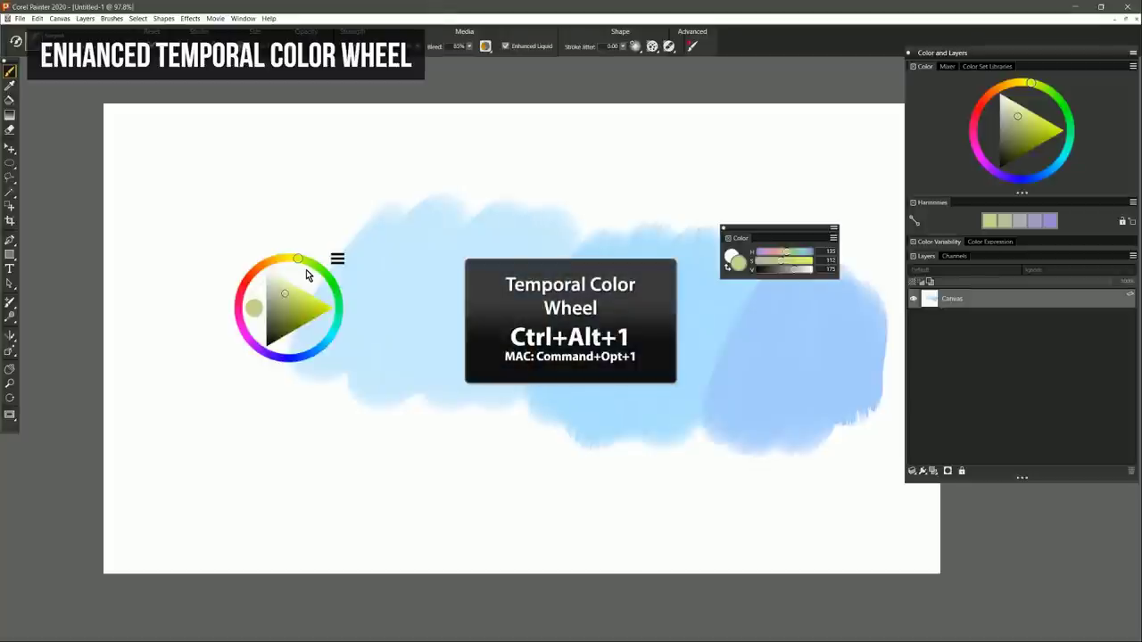
{"action": "left_click_drag", "start_coordinate": [307, 275], "coordinate": [828, 108]}
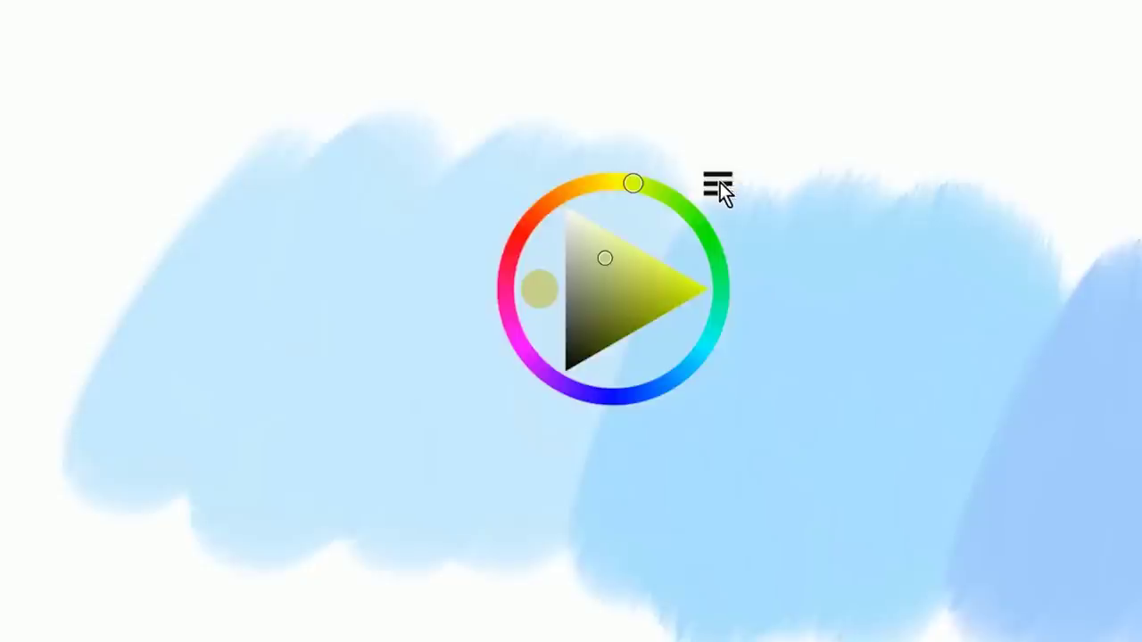
{"action": "left_click", "coordinate": [720, 182]}
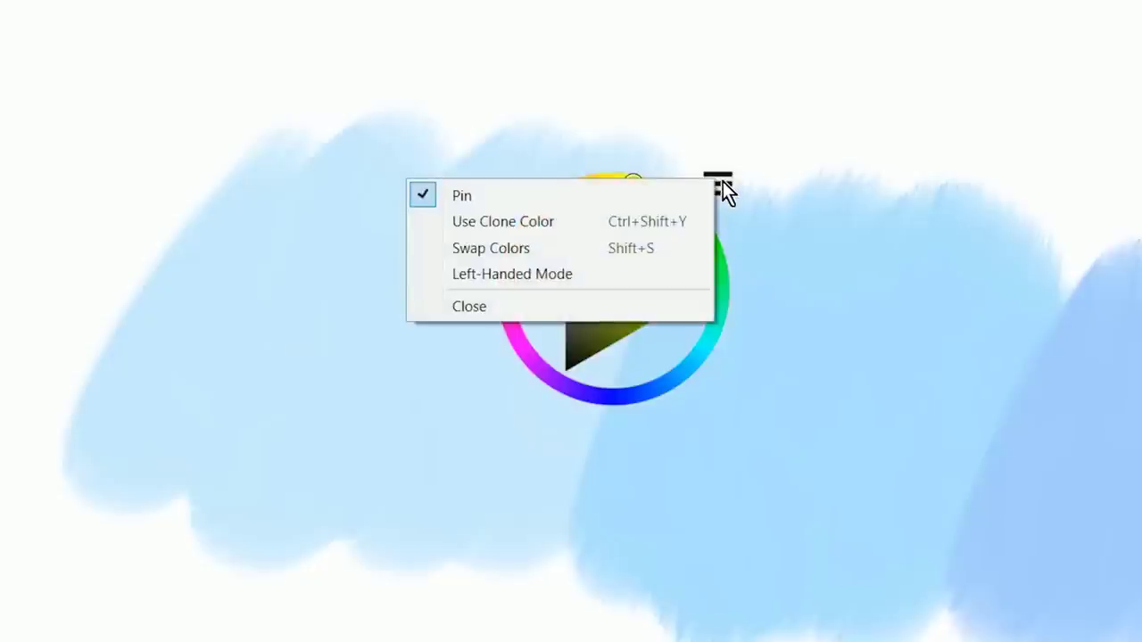
{"action": "left_click", "coordinate": [671, 197]}
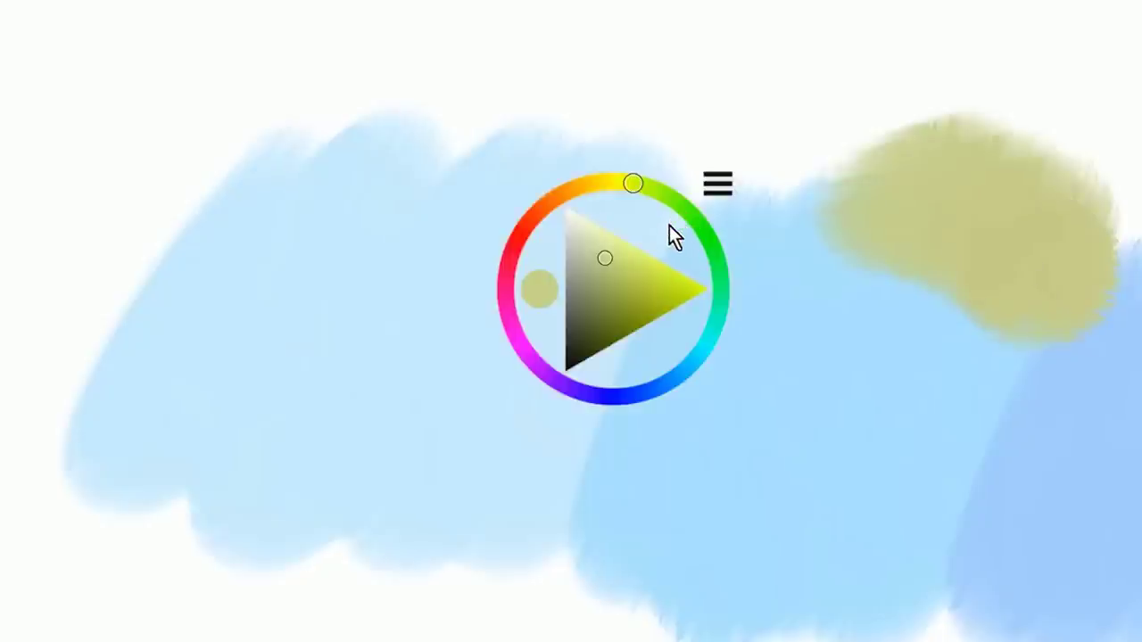
{"action": "left_click", "coordinate": [717, 184]}
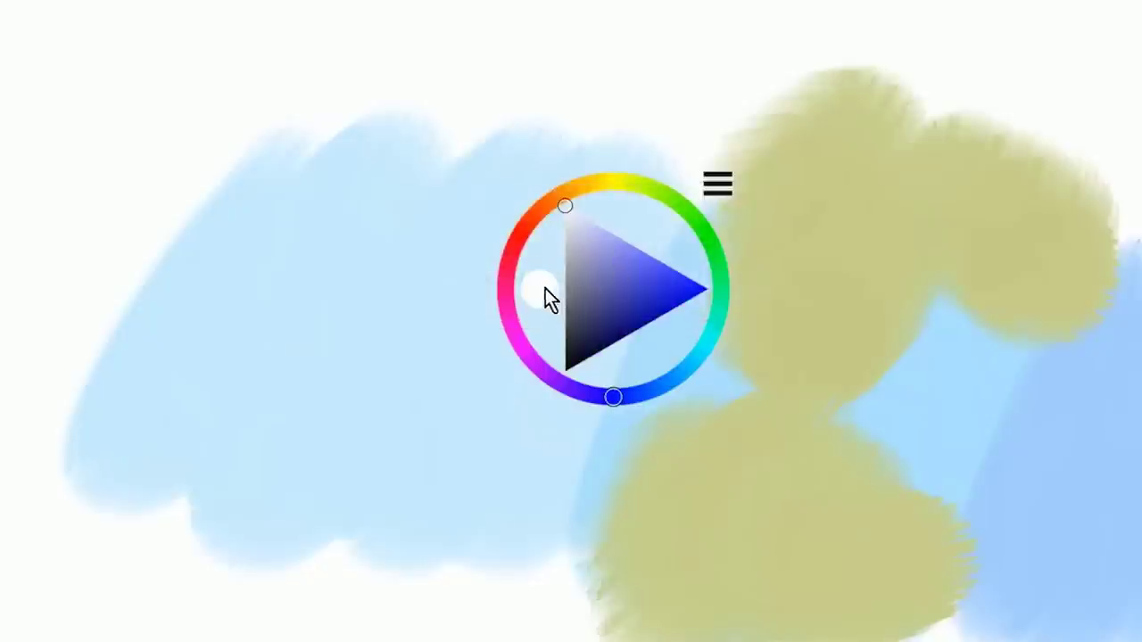
{"action": "left_click", "coordinate": [650, 352]}
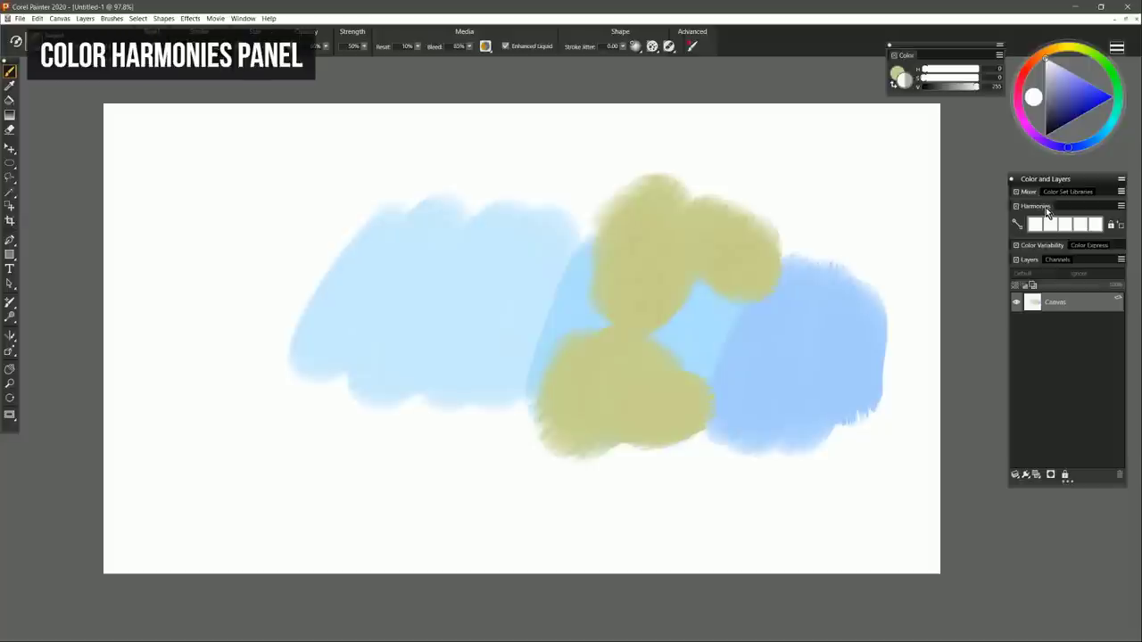
Float the Harmonies panel, sample the canvas blue as base, and enable Analogous Harmony
{"action": "left_click_drag", "start_coordinate": [1045, 207], "coordinate": [808, 169]}
{"action": "left_click", "coordinate": [790, 312], "text": "alt"}
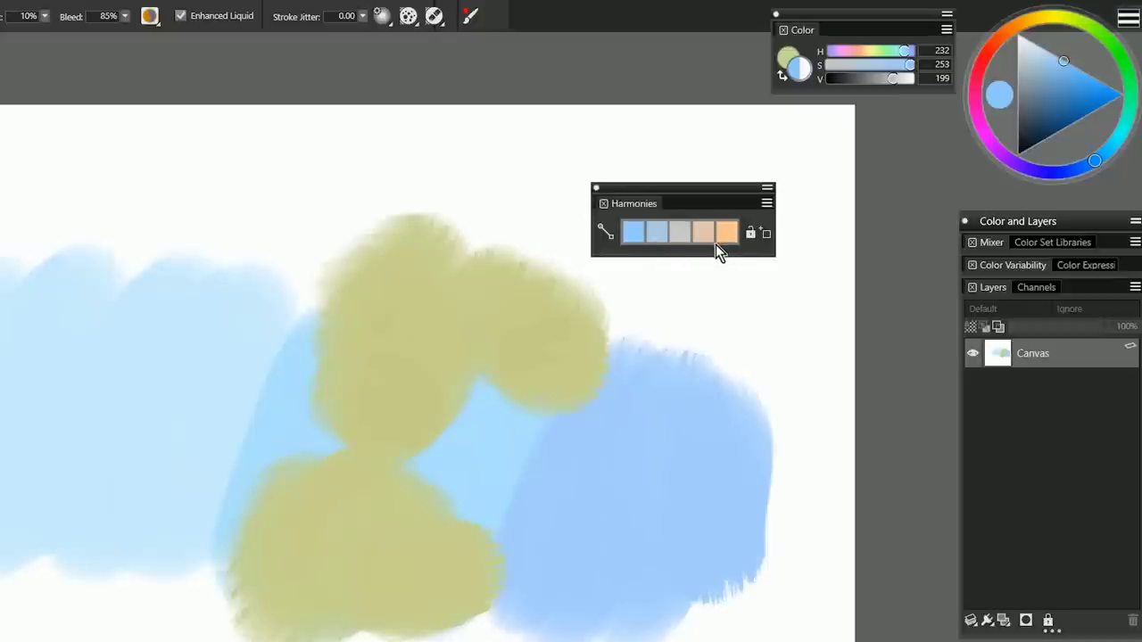
{"action": "left_click", "coordinate": [766, 202]}
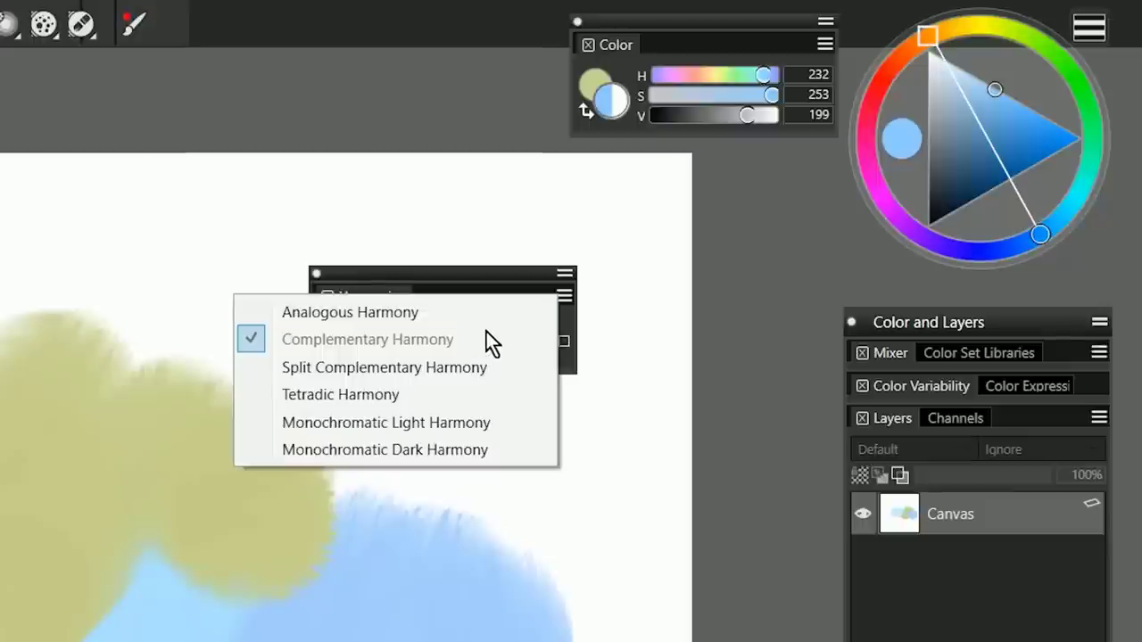
{"action": "left_click", "coordinate": [714, 230]}
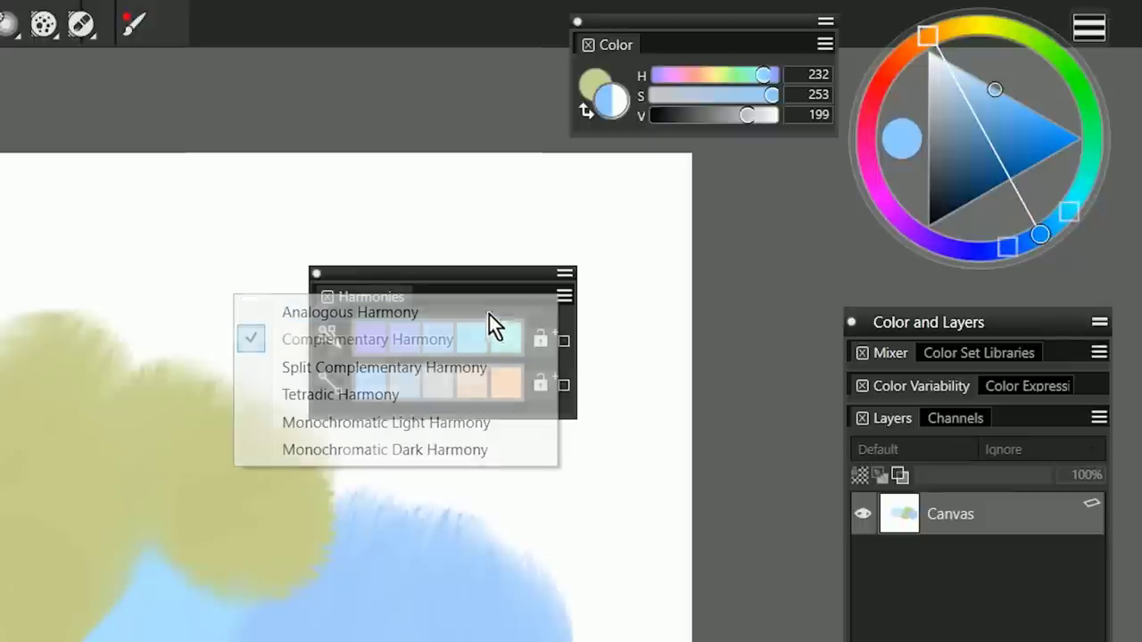
Add Split Complementary, Tetradic, Monochromatic Light and Monochromatic Dark harmonies
{"action": "left_click", "coordinate": [566, 296]}
{"action": "left_click", "coordinate": [497, 373]}
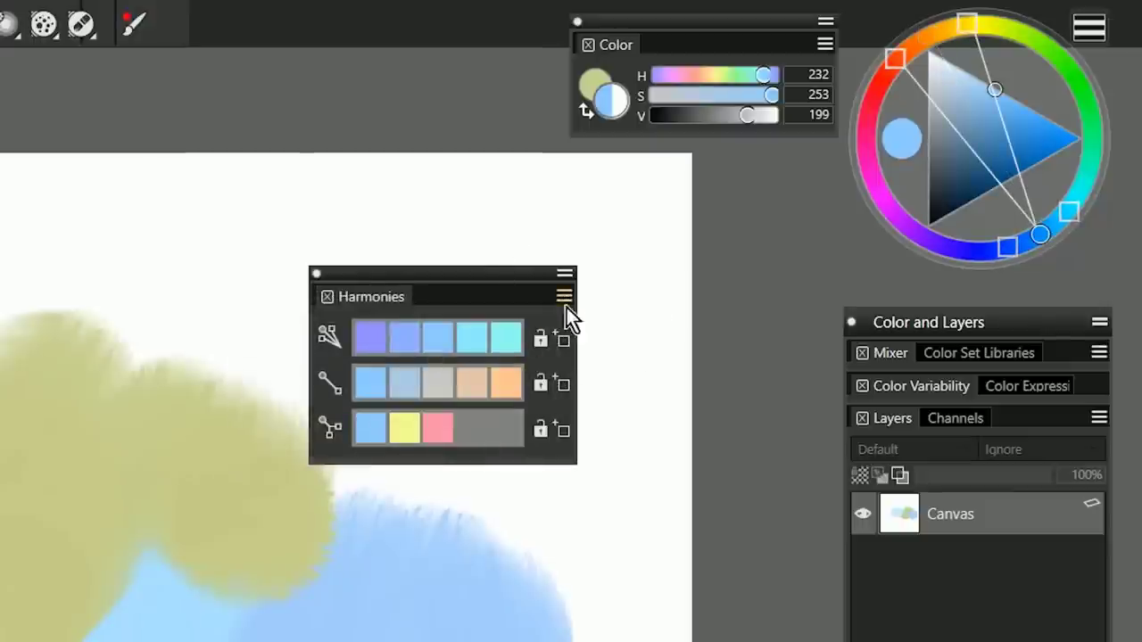
{"action": "left_click", "coordinate": [564, 296]}
{"action": "left_click", "coordinate": [489, 396]}
{"action": "left_click", "coordinate": [564, 296]}
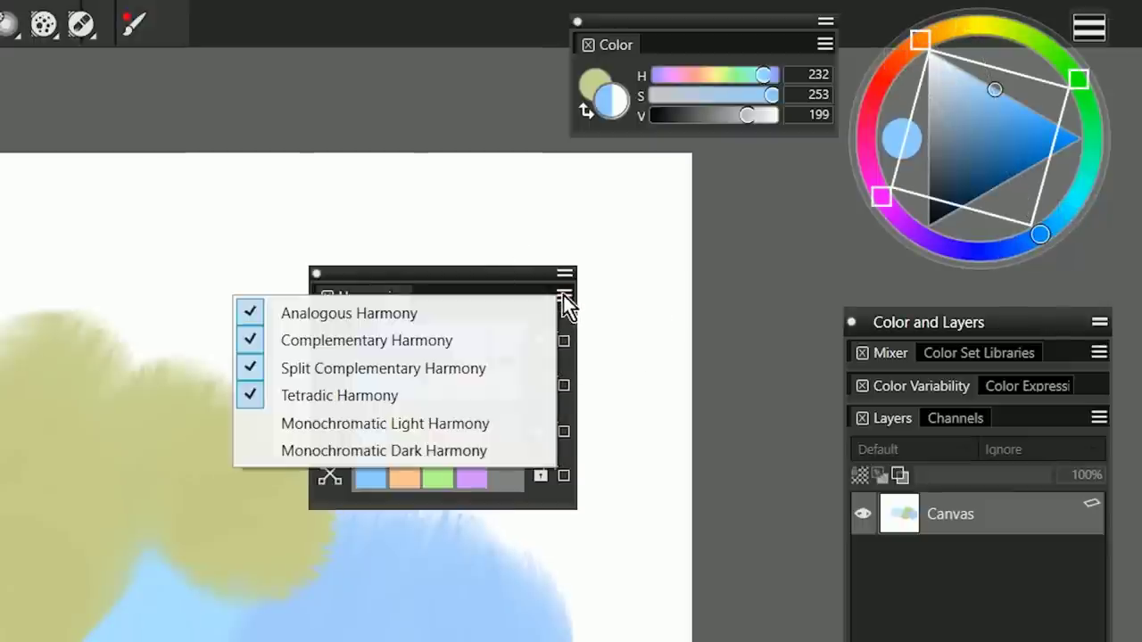
{"action": "left_click", "coordinate": [475, 425]}
{"action": "left_click", "coordinate": [565, 296]}
{"action": "left_click", "coordinate": [486, 448]}
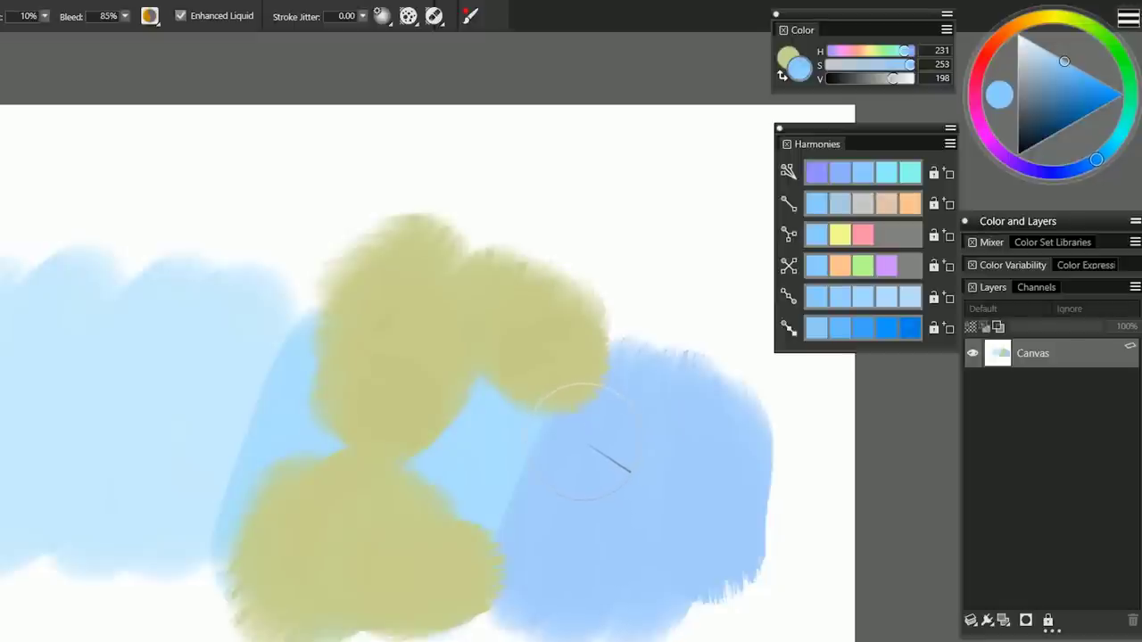
Lock the Analogous Harmony row, then paint a soft blue blob and an aqua stroke to its right
{"action": "mouse_move", "coordinate": [170, 255]}
{"action": "left_mouse_down"}
{"action": "mouse_move", "coordinate": [90, 294]}
{"action": "mouse_move", "coordinate": [54, 401]}
{"action": "left_mouse_up"}
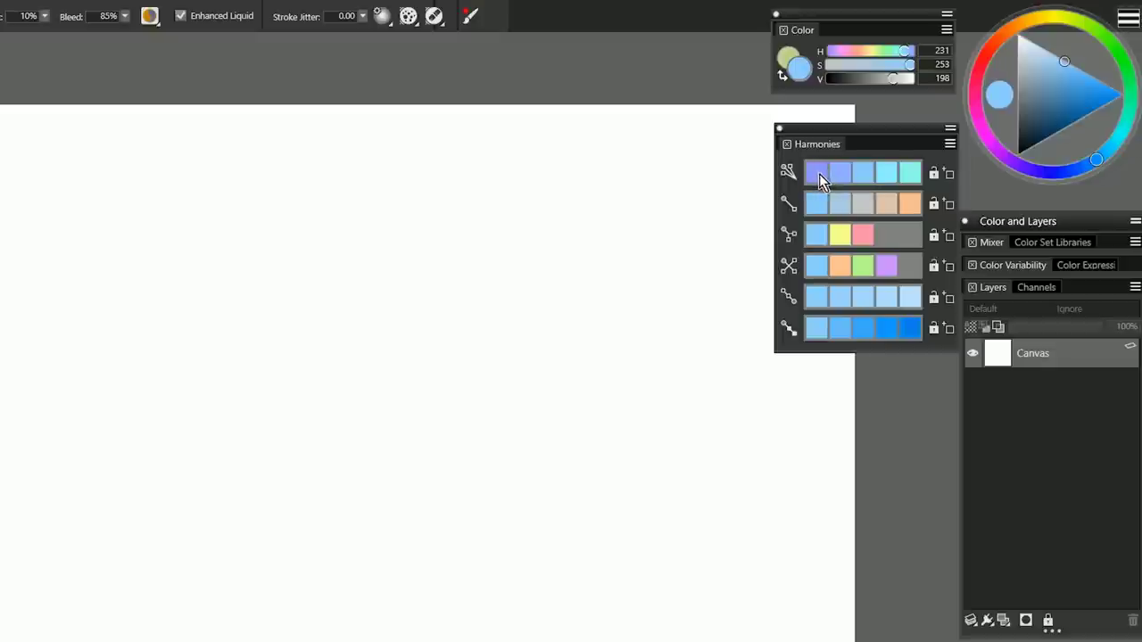
{"action": "left_click", "coordinate": [934, 174]}
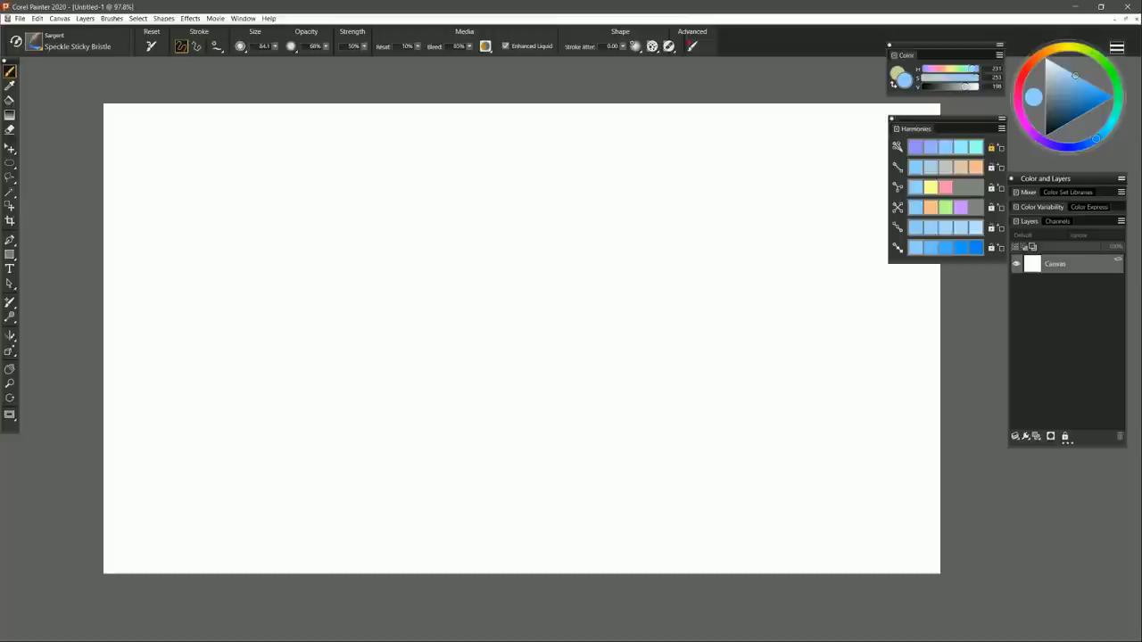
{"action": "mouse_move", "coordinate": [419, 214]}
{"action": "left_mouse_down"}
{"action": "mouse_move", "coordinate": [303, 392]}
{"action": "mouse_move", "coordinate": [486, 223]}
{"action": "mouse_move", "coordinate": [544, 330]}
{"action": "mouse_move", "coordinate": [516, 352]}
{"action": "left_mouse_up"}
{"action": "left_click", "coordinate": [977, 148]}
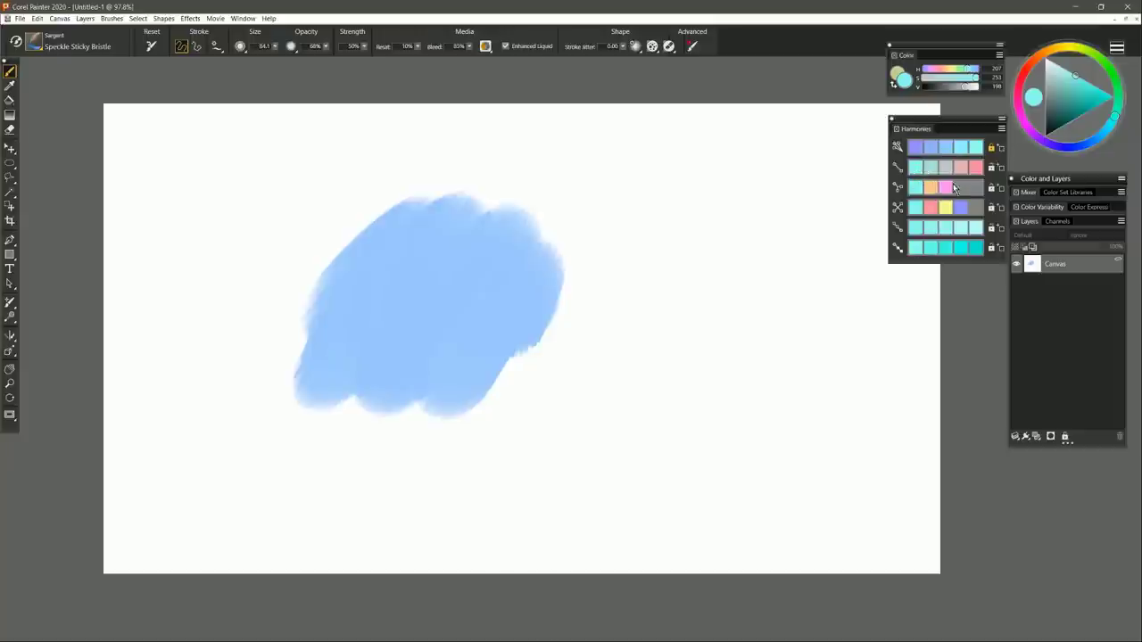
{"action": "mouse_move", "coordinate": [624, 245]}
{"action": "left_mouse_down"}
{"action": "mouse_move", "coordinate": [561, 314]}
{"action": "mouse_move", "coordinate": [642, 239]}
{"action": "mouse_move", "coordinate": [655, 392]}
{"action": "mouse_move", "coordinate": [709, 268]}
{"action": "left_mouse_up"}
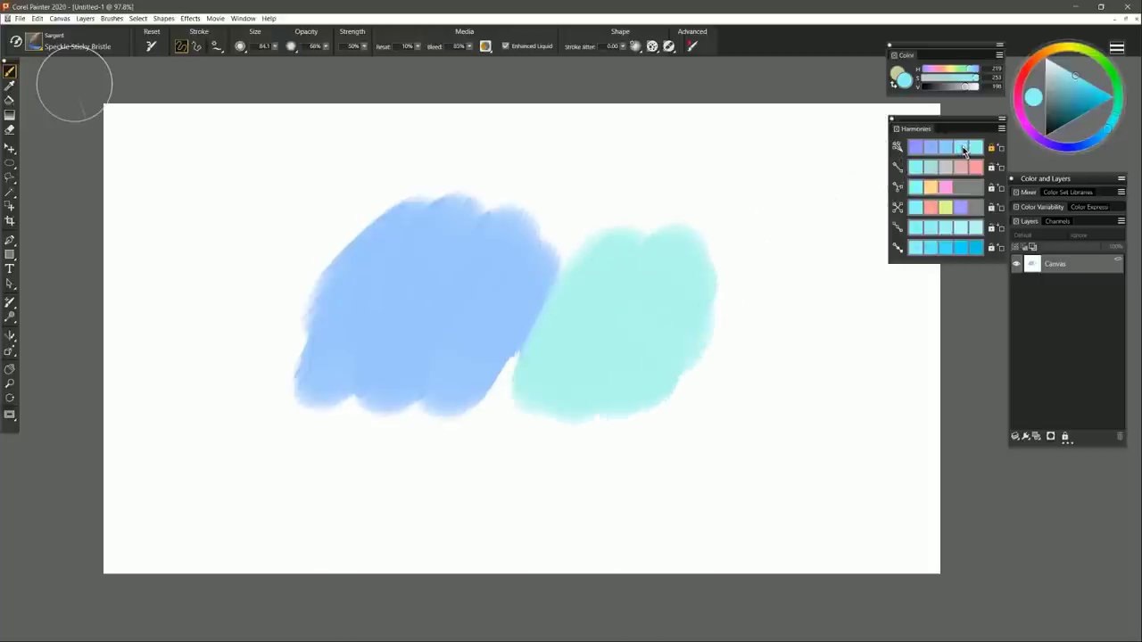
Add a light-blue stroke between the blobs and a purple analogous stroke on the left
{"action": "mouse_move", "coordinate": [535, 259]}
{"action": "left_mouse_down"}
{"action": "mouse_move", "coordinate": [562, 255]}
{"action": "mouse_move", "coordinate": [486, 406]}
{"action": "left_mouse_up"}
{"action": "left_click", "coordinate": [944, 147]}
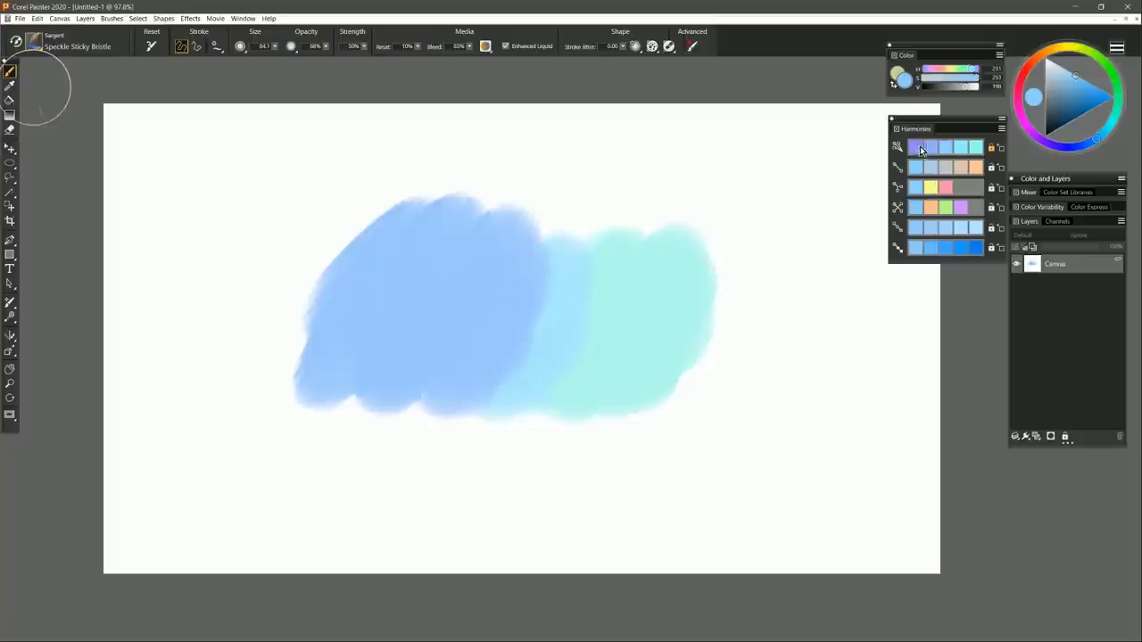
{"action": "left_click", "coordinate": [916, 147]}
{"action": "left_click_drag", "start_coordinate": [401, 236], "coordinate": [236, 393]}
{"action": "left_click_drag", "start_coordinate": [441, 239], "coordinate": [420, 353]}
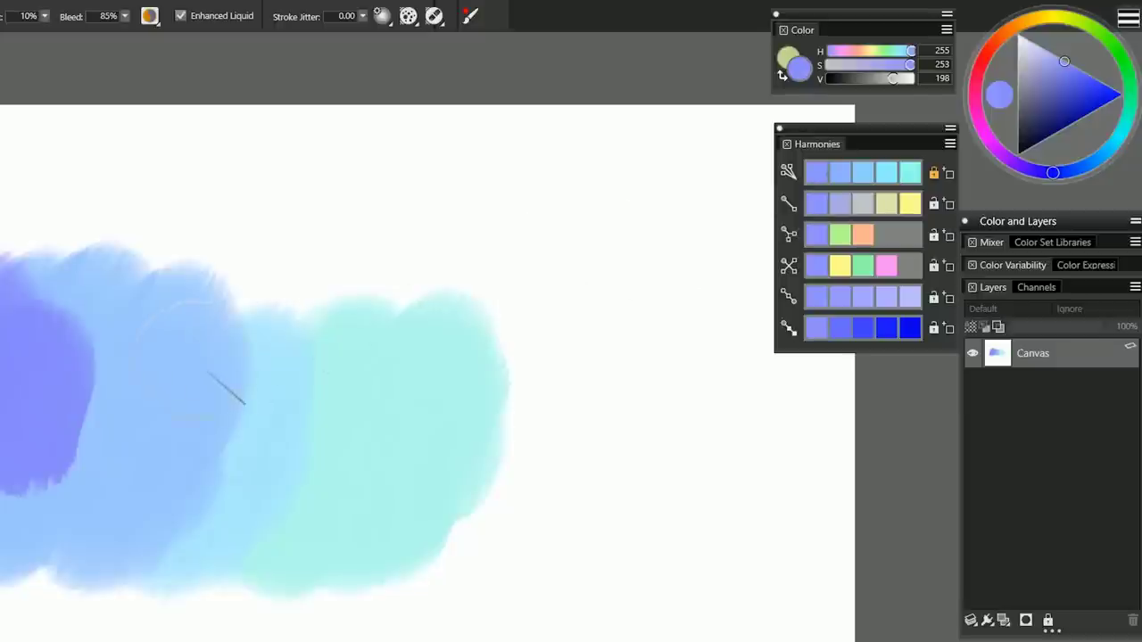
Paint a pink stroke and a yellow patch beside the aqua using Split Complementary swatches
{"action": "left_click", "coordinate": [497, 278], "text": "alt"}
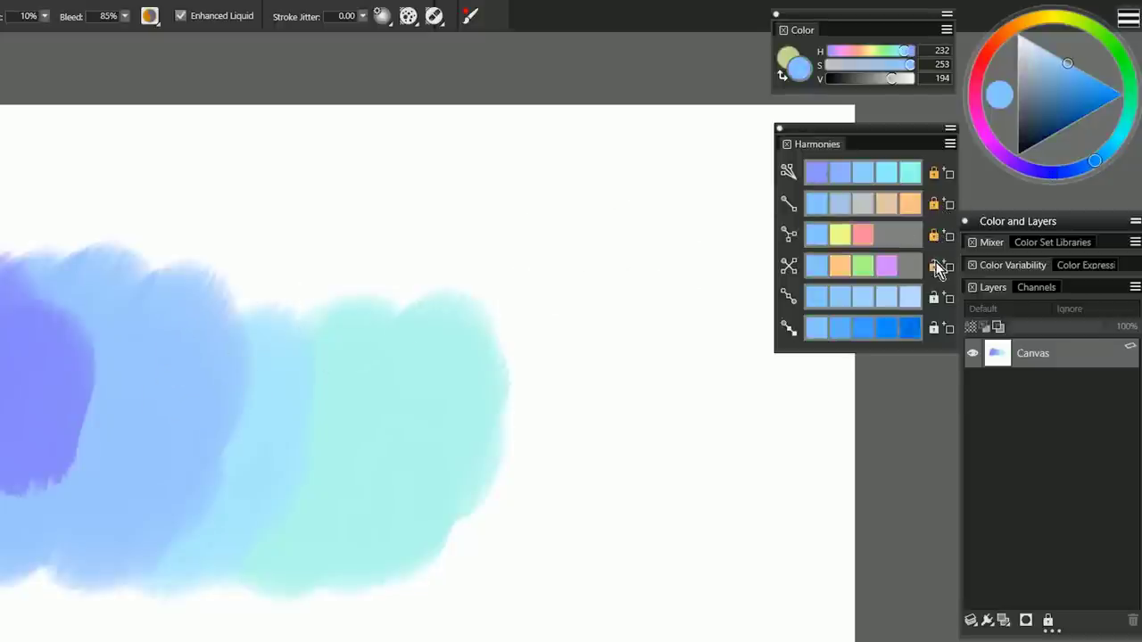
{"action": "left_click", "coordinate": [864, 234]}
{"action": "mouse_move", "coordinate": [575, 357]}
{"action": "left_mouse_down"}
{"action": "mouse_move", "coordinate": [509, 462]}
{"action": "mouse_move", "coordinate": [464, 402]}
{"action": "mouse_move", "coordinate": [419, 554]}
{"action": "left_mouse_up"}
{"action": "left_click", "coordinate": [839, 234]}
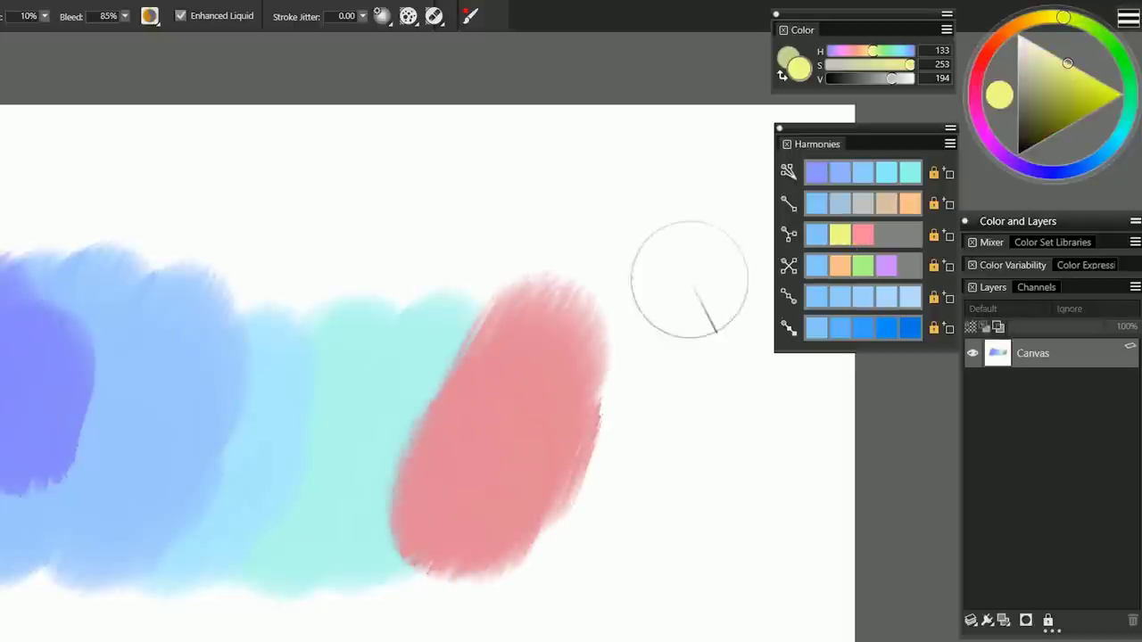
{"action": "left_click_drag", "start_coordinate": [482, 330], "coordinate": [496, 344]}
{"action": "left_click_drag", "start_coordinate": [473, 294], "coordinate": [446, 357]}
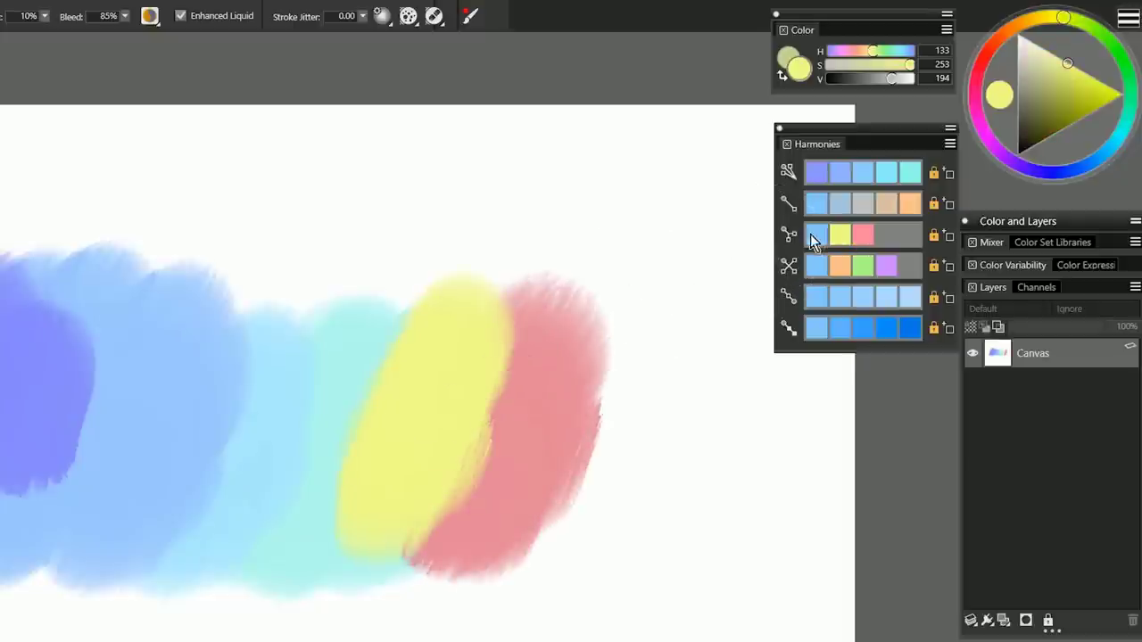
Paint a green Tetradic stroke at the right end, then unlock the Tetradic base colour and make it light blue
{"action": "left_click", "coordinate": [869, 272]}
{"action": "mouse_move", "coordinate": [642, 304]}
{"action": "left_mouse_down"}
{"action": "mouse_move", "coordinate": [589, 535]}
{"action": "mouse_move", "coordinate": [732, 499]}
{"action": "left_mouse_up"}
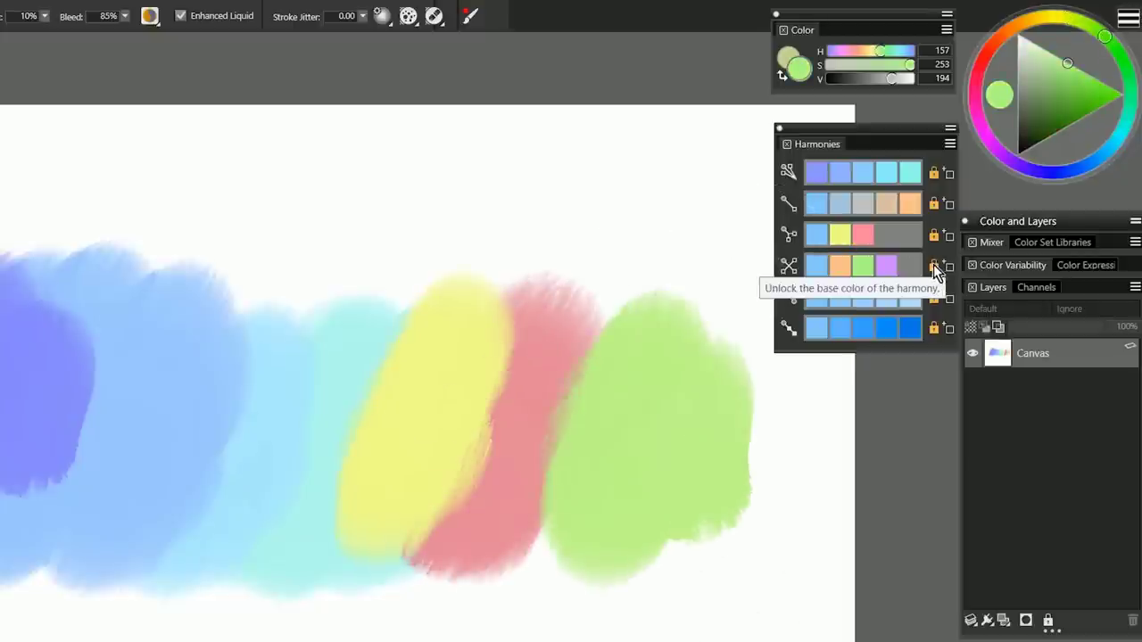
{"action": "left_click", "coordinate": [935, 265]}
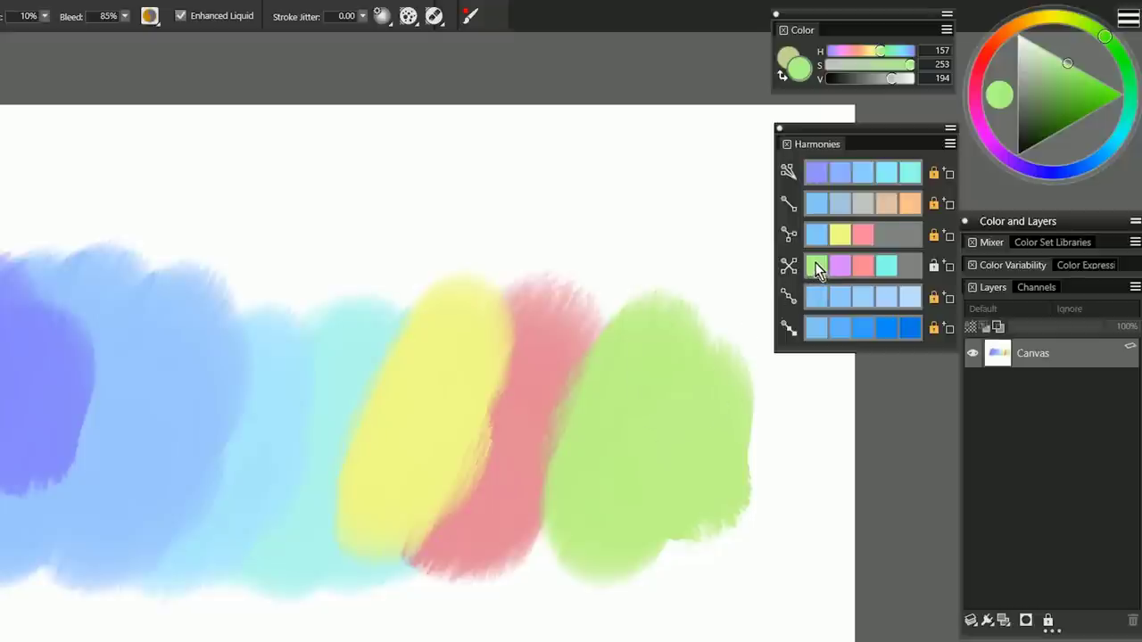
{"action": "left_click", "coordinate": [817, 295]}
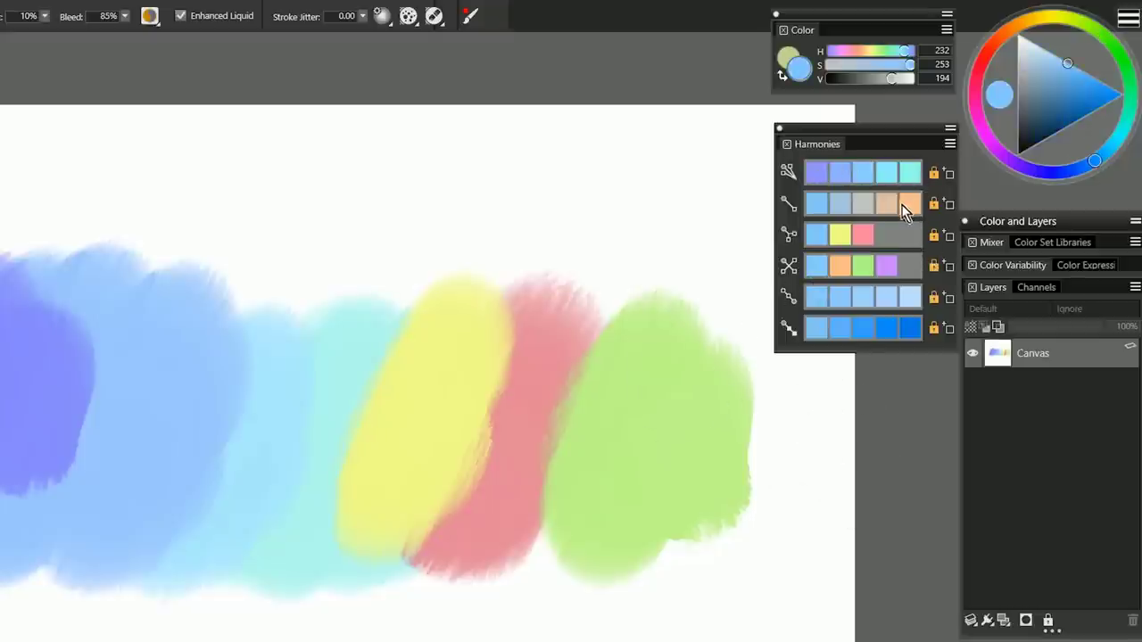
Save the Analogous swatches as colour set 'Analogous Harmonies 1' and show it in Color Set Libraries
{"action": "left_click", "coordinate": [951, 172]}
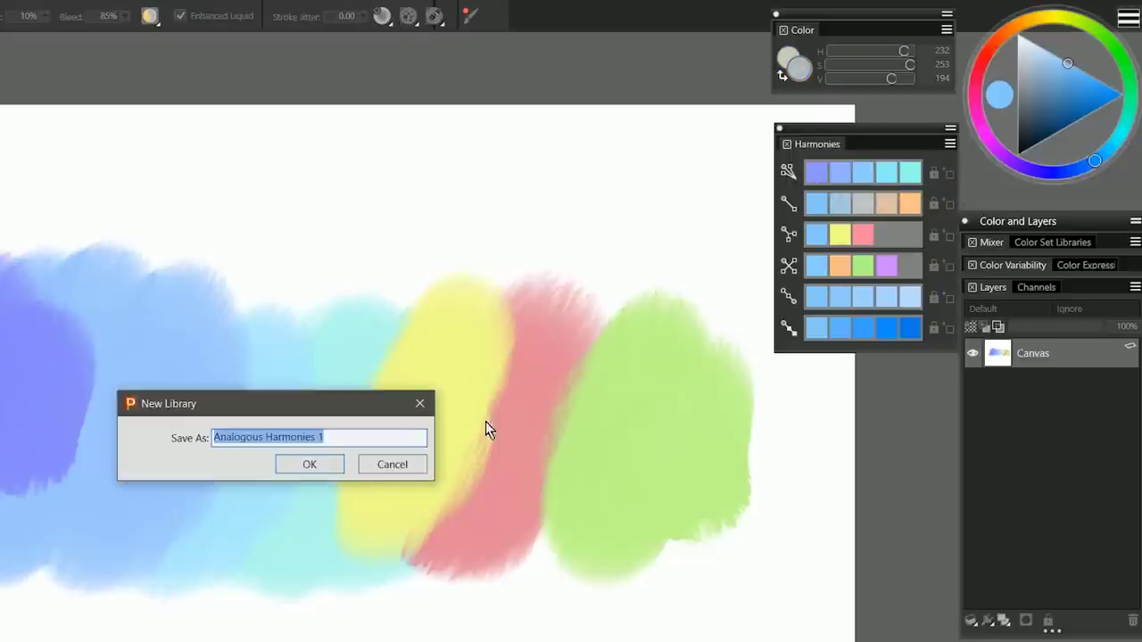
{"action": "left_click", "coordinate": [313, 464]}
{"action": "left_click", "coordinate": [314, 474], "text": "alt"}
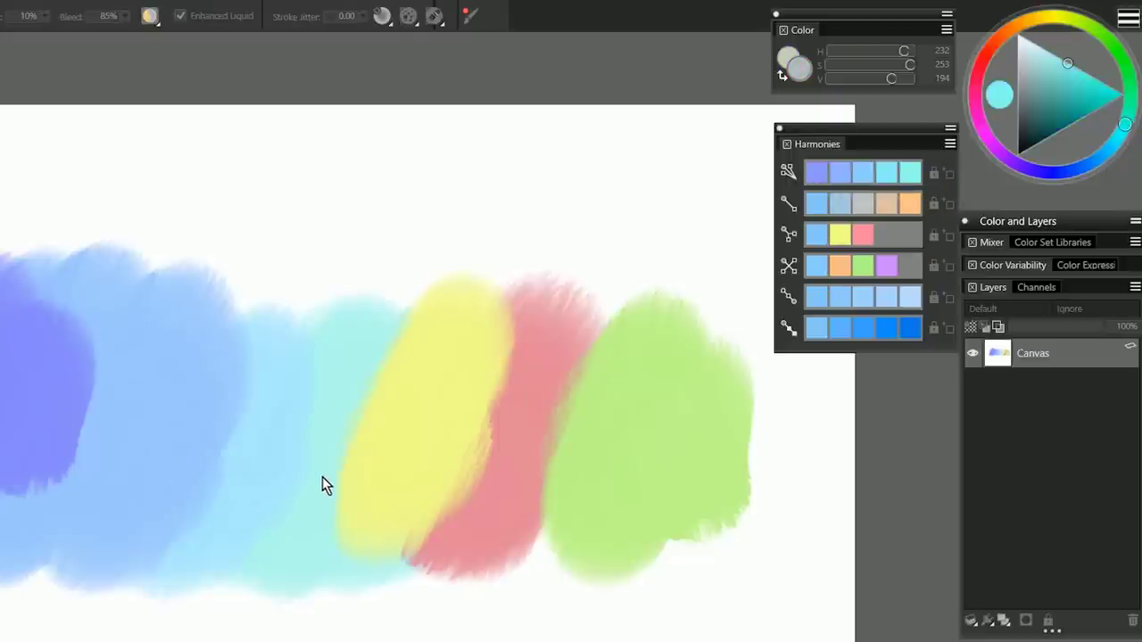
{"action": "left_click", "coordinate": [1061, 244]}
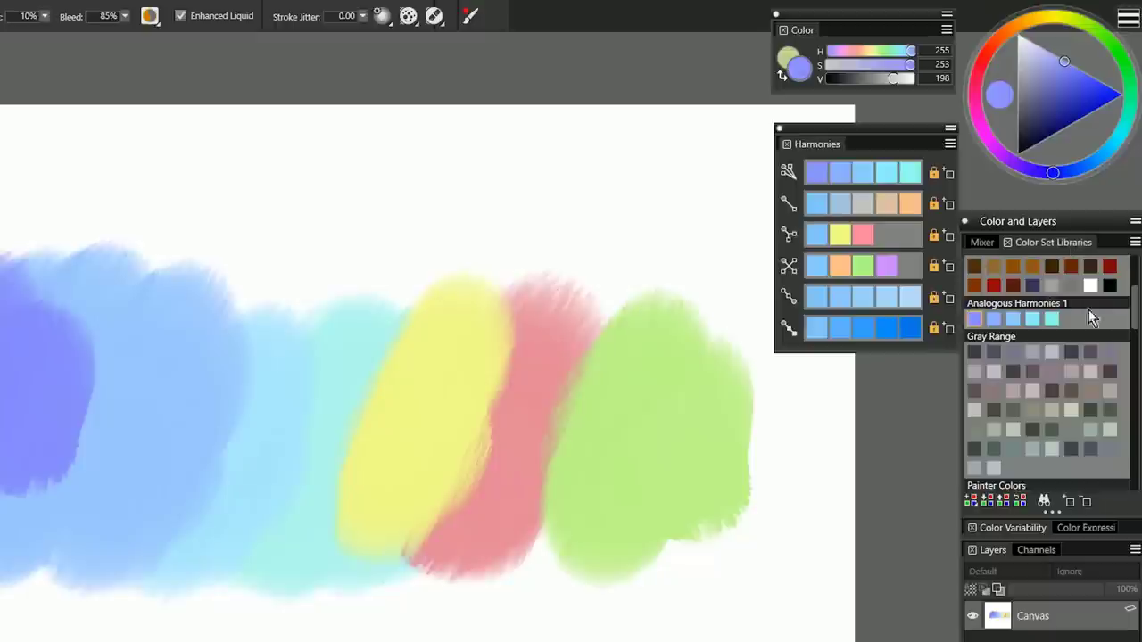